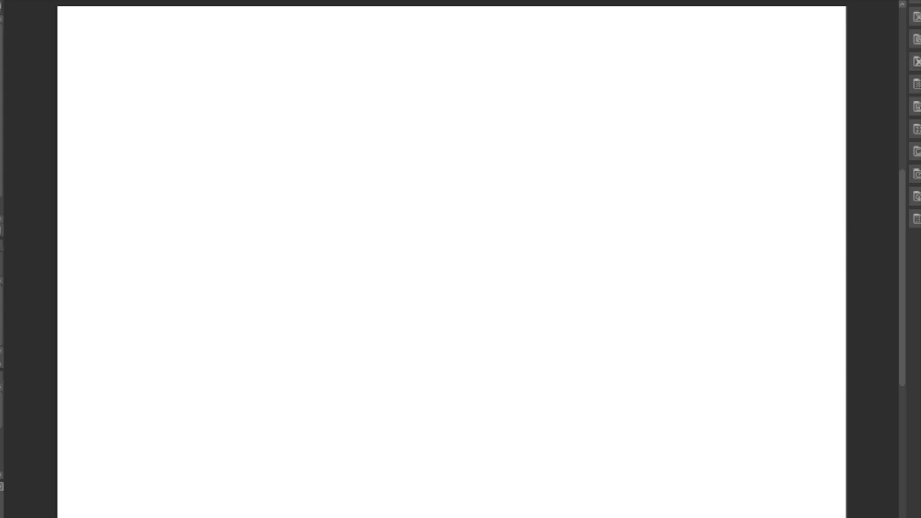
Sketch two long narrow finger boxes side by side, one straight and tilted, the other bent at a joint
{"action": "mouse_move", "coordinate": [153, 64]}
{"action": "left_mouse_down"}
{"action": "mouse_move", "coordinate": [117, 259]}
{"action": "mouse_move", "coordinate": [184, 61]}
{"action": "mouse_move", "coordinate": [136, 268]}
{"action": "left_mouse_up"}
{"action": "left_click_drag", "start_coordinate": [120, 220], "coordinate": [137, 272]}
{"action": "mouse_move", "coordinate": [178, 63]}
{"action": "left_mouse_down"}
{"action": "mouse_move", "coordinate": [195, 72]}
{"action": "mouse_move", "coordinate": [150, 245]}
{"action": "mouse_move", "coordinate": [131, 270]}
{"action": "left_mouse_up"}
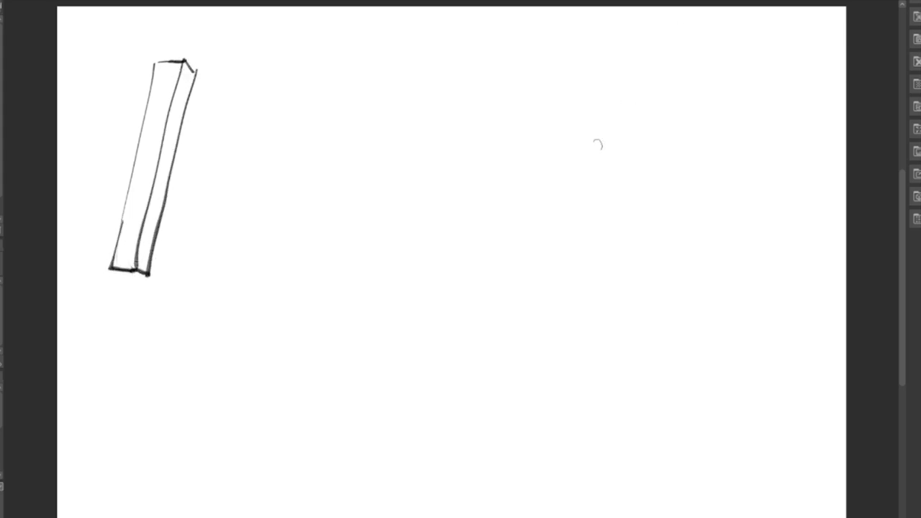
{"action": "mouse_move", "coordinate": [306, 87]}
{"action": "left_mouse_down"}
{"action": "mouse_move", "coordinate": [245, 191]}
{"action": "mouse_move", "coordinate": [265, 308]}
{"action": "mouse_move", "coordinate": [288, 144]}
{"action": "mouse_move", "coordinate": [263, 157]}
{"action": "mouse_move", "coordinate": [276, 234]}
{"action": "mouse_move", "coordinate": [266, 298]}
{"action": "left_mouse_up"}
{"action": "mouse_move", "coordinate": [337, 117]}
{"action": "left_mouse_down"}
{"action": "mouse_move", "coordinate": [286, 152]}
{"action": "mouse_move", "coordinate": [301, 278]}
{"action": "mouse_move", "coordinate": [282, 294]}
{"action": "left_mouse_up"}
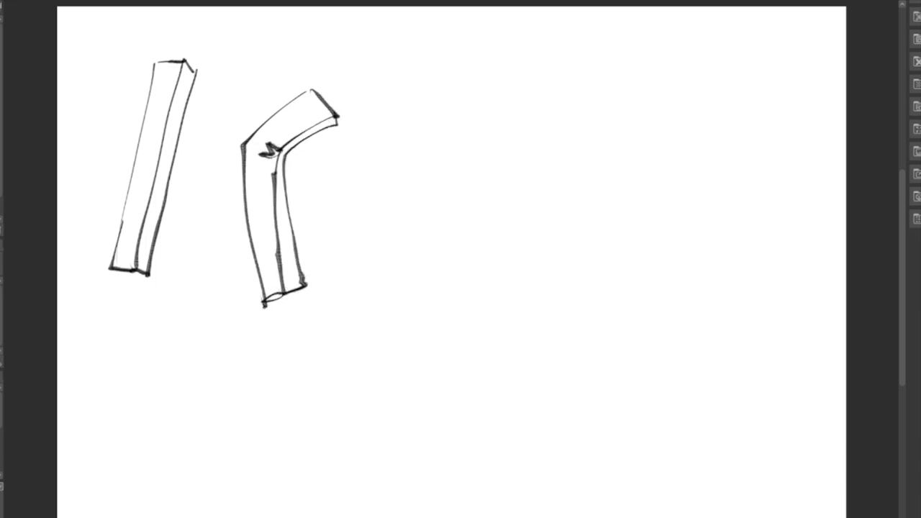
Select and delete the bent finger box and the straight one to empty the canvas
{"action": "mouse_move", "coordinate": [367, 84]}
{"action": "left_mouse_down"}
{"action": "mouse_move", "coordinate": [323, 331]}
{"action": "mouse_move", "coordinate": [341, 51]}
{"action": "left_mouse_up"}
{"action": "left_click", "coordinate": [272, 388]}
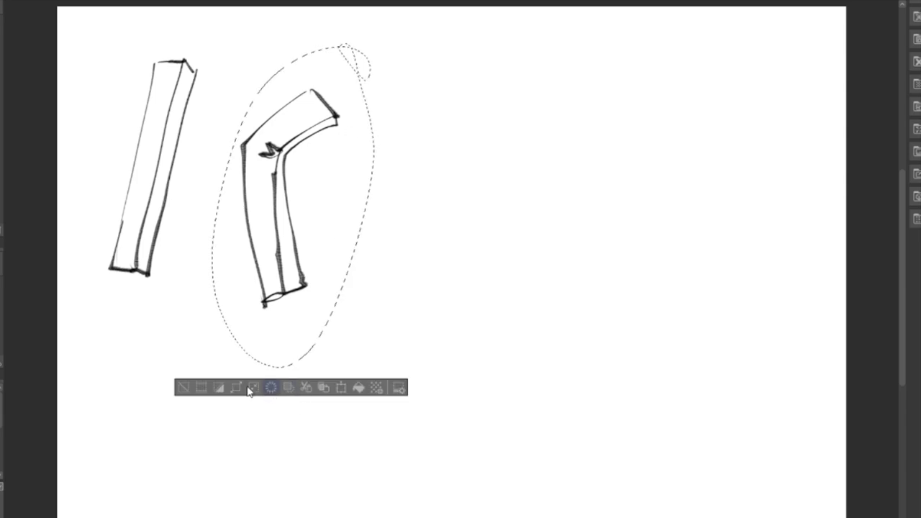
{"action": "left_click", "coordinate": [185, 389]}
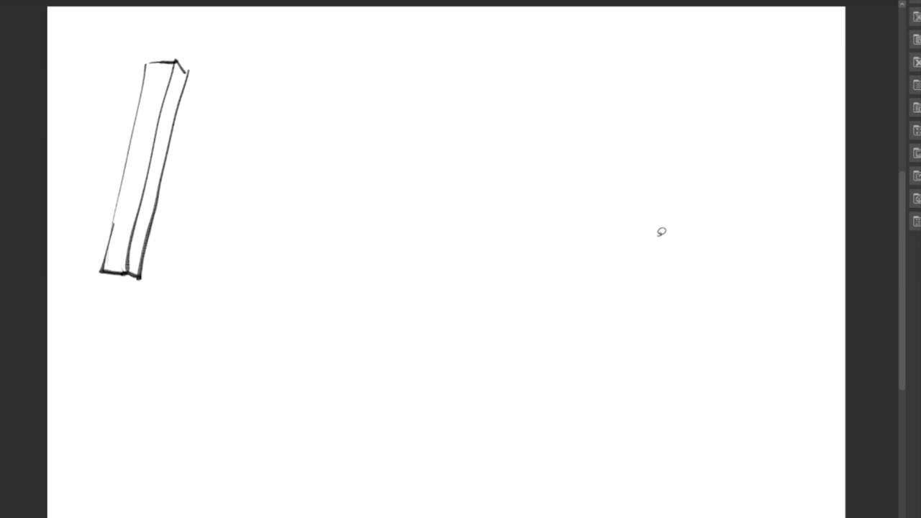
{"action": "mouse_move", "coordinate": [213, 83]}
{"action": "left_mouse_down"}
{"action": "mouse_move", "coordinate": [105, 53]}
{"action": "mouse_move", "coordinate": [197, 211]}
{"action": "mouse_move", "coordinate": [218, 95]}
{"action": "left_mouse_up"}
{"action": "left_click", "coordinate": [124, 369]}
{"action": "left_click", "coordinate": [36, 368]}
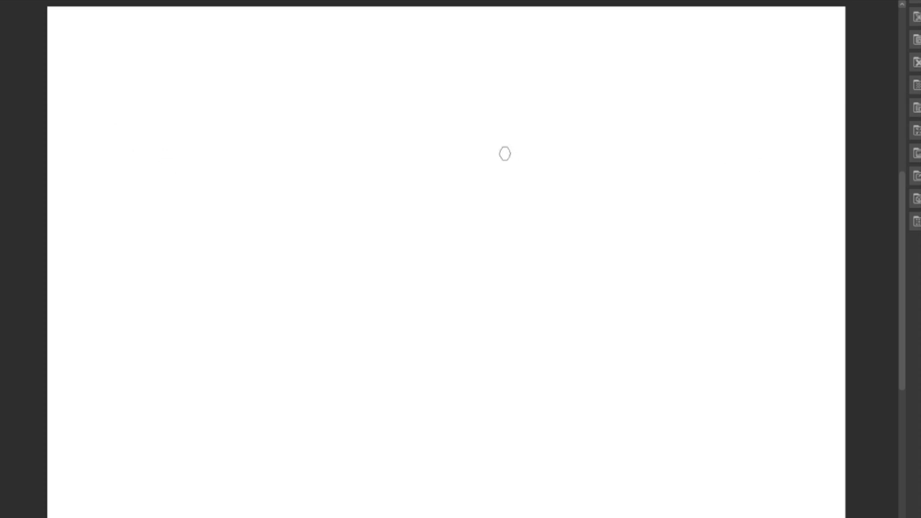
Sketch a tilted palm box in perspective on the canvas's upper left, with a narrow top face and side face
{"action": "mouse_move", "coordinate": [136, 105]}
{"action": "left_mouse_down"}
{"action": "mouse_move", "coordinate": [130, 142]}
{"action": "mouse_move", "coordinate": [267, 153]}
{"action": "mouse_move", "coordinate": [230, 110]}
{"action": "mouse_move", "coordinate": [295, 119]}
{"action": "mouse_move", "coordinate": [268, 159]}
{"action": "left_mouse_up"}
{"action": "left_click_drag", "start_coordinate": [301, 117], "coordinate": [330, 215]}
{"action": "left_click_drag", "start_coordinate": [274, 160], "coordinate": [306, 259]}
{"action": "left_click_drag", "start_coordinate": [329, 215], "coordinate": [309, 261]}
{"action": "mouse_move", "coordinate": [118, 143]}
{"action": "left_mouse_down"}
{"action": "mouse_move", "coordinate": [162, 249]}
{"action": "mouse_move", "coordinate": [305, 270]}
{"action": "left_mouse_up"}
{"action": "left_click_drag", "start_coordinate": [325, 217], "coordinate": [304, 269]}
{"action": "left_click_drag", "start_coordinate": [289, 232], "coordinate": [302, 272]}
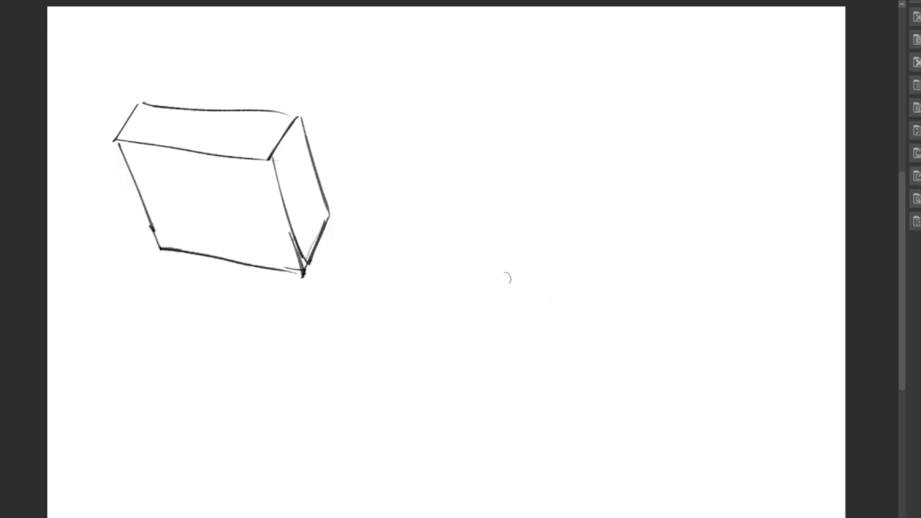
Draw four square finger sockets along the palm box's top face and one thumb socket on its narrow side face
{"action": "mouse_move", "coordinate": [136, 124]}
{"action": "left_mouse_down"}
{"action": "mouse_move", "coordinate": [159, 114]}
{"action": "mouse_move", "coordinate": [128, 135]}
{"action": "mouse_move", "coordinate": [175, 119]}
{"action": "mouse_move", "coordinate": [166, 137]}
{"action": "mouse_move", "coordinate": [265, 148]}
{"action": "mouse_move", "coordinate": [235, 143]}
{"action": "mouse_move", "coordinate": [243, 142]}
{"action": "left_mouse_up"}
{"action": "left_click_drag", "start_coordinate": [223, 119], "coordinate": [211, 141]}
{"action": "left_click_drag", "start_coordinate": [183, 114], "coordinate": [174, 137]}
{"action": "mouse_move", "coordinate": [155, 115]}
{"action": "left_mouse_down"}
{"action": "mouse_move", "coordinate": [145, 135]}
{"action": "mouse_move", "coordinate": [155, 137]}
{"action": "left_mouse_up"}
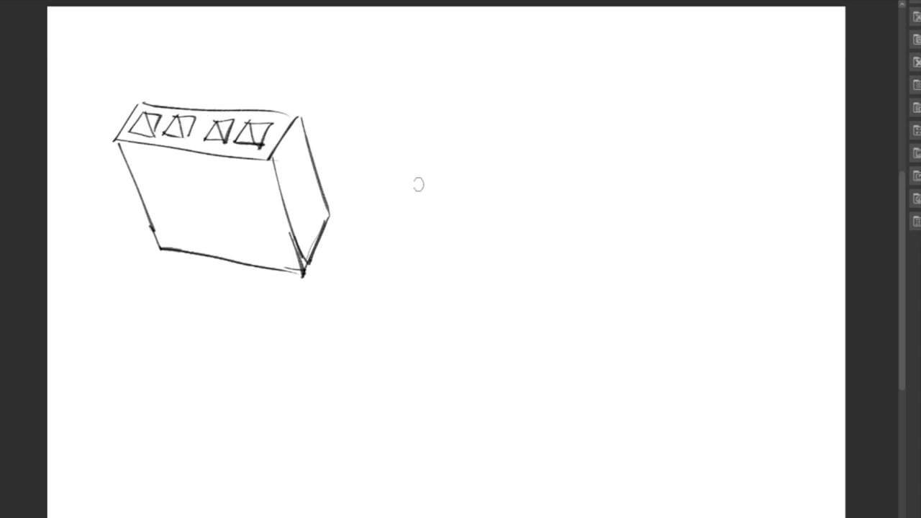
{"action": "mouse_move", "coordinate": [301, 169]}
{"action": "left_mouse_down"}
{"action": "mouse_move", "coordinate": [291, 185]}
{"action": "mouse_move", "coordinate": [318, 211]}
{"action": "left_mouse_up"}
{"action": "left_click_drag", "start_coordinate": [291, 185], "coordinate": [297, 237]}
{"action": "mouse_move", "coordinate": [308, 189]}
{"action": "left_mouse_down"}
{"action": "mouse_move", "coordinate": [308, 238]}
{"action": "mouse_move", "coordinate": [316, 211]}
{"action": "mouse_move", "coordinate": [309, 222]}
{"action": "mouse_move", "coordinate": [302, 171]}
{"action": "mouse_move", "coordinate": [312, 207]}
{"action": "mouse_move", "coordinate": [304, 218]}
{"action": "mouse_move", "coordinate": [314, 213]}
{"action": "mouse_move", "coordinate": [299, 214]}
{"action": "mouse_move", "coordinate": [321, 208]}
{"action": "left_mouse_up"}
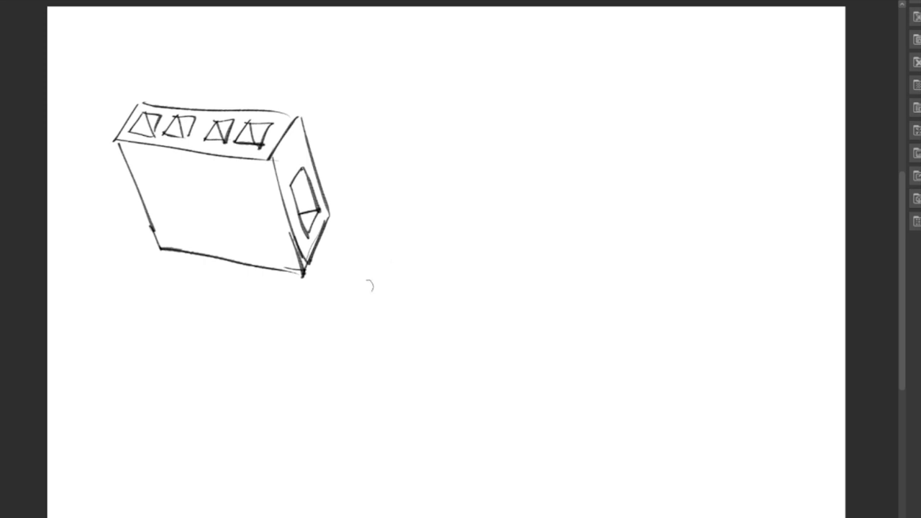
Sketch two long narrow finger boxes side by side to the right of the palm box, each with a small square top
{"action": "scroll", "coordinate": [421, 279], "scroll_direction": "left", "scroll_amount": 1}
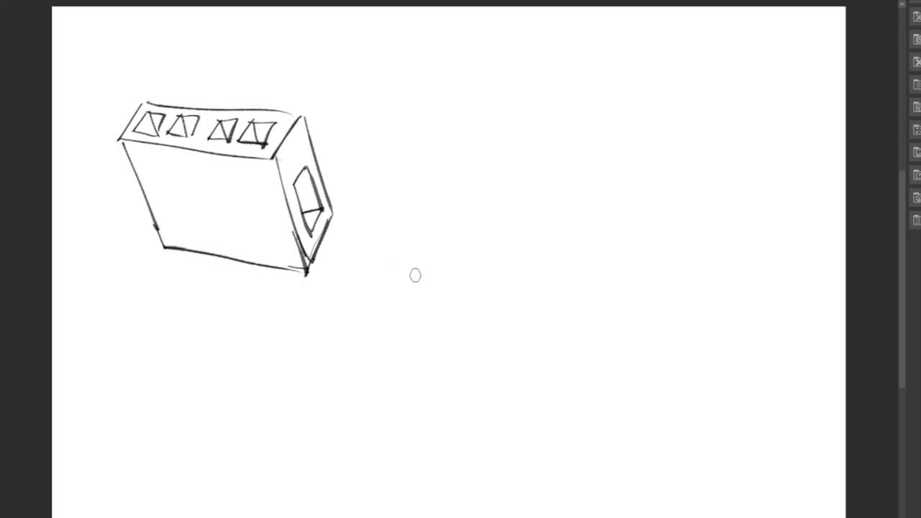
{"action": "left_click_drag", "start_coordinate": [407, 128], "coordinate": [400, 142]}
{"action": "mouse_move", "coordinate": [400, 142]}
{"action": "left_mouse_down"}
{"action": "mouse_move", "coordinate": [412, 144]}
{"action": "mouse_move", "coordinate": [426, 126]}
{"action": "left_mouse_up"}
{"action": "mouse_move", "coordinate": [413, 144]}
{"action": "left_mouse_down"}
{"action": "mouse_move", "coordinate": [425, 127]}
{"action": "mouse_move", "coordinate": [457, 226]}
{"action": "mouse_move", "coordinate": [435, 275]}
{"action": "mouse_move", "coordinate": [455, 278]}
{"action": "left_mouse_up"}
{"action": "left_click_drag", "start_coordinate": [448, 244], "coordinate": [464, 231]}
{"action": "mouse_move", "coordinate": [468, 141]}
{"action": "left_mouse_down"}
{"action": "mouse_move", "coordinate": [507, 276]}
{"action": "mouse_move", "coordinate": [502, 111]}
{"action": "mouse_move", "coordinate": [496, 134]}
{"action": "left_mouse_up"}
{"action": "mouse_move", "coordinate": [504, 115]}
{"action": "left_mouse_down"}
{"action": "mouse_move", "coordinate": [490, 139]}
{"action": "mouse_move", "coordinate": [534, 284]}
{"action": "mouse_move", "coordinate": [536, 230]}
{"action": "mouse_move", "coordinate": [536, 279]}
{"action": "left_mouse_up"}
{"action": "key", "text": "ctrl+z"}
Sketch a third long finger box beside the other two and number the three boxes 1, 2 and 3
{"action": "mouse_move", "coordinate": [574, 113]}
{"action": "left_mouse_down"}
{"action": "mouse_move", "coordinate": [561, 141]}
{"action": "mouse_move", "coordinate": [597, 112]}
{"action": "left_mouse_up"}
{"action": "mouse_move", "coordinate": [596, 114]}
{"action": "left_mouse_down"}
{"action": "mouse_move", "coordinate": [576, 136]}
{"action": "mouse_move", "coordinate": [635, 265]}
{"action": "left_mouse_up"}
{"action": "left_click_drag", "start_coordinate": [582, 141], "coordinate": [615, 299]}
{"action": "key", "text": "ctrl+z"}
{"action": "mouse_move", "coordinate": [563, 140]}
{"action": "left_mouse_down"}
{"action": "mouse_move", "coordinate": [581, 255]}
{"action": "mouse_move", "coordinate": [584, 226]}
{"action": "mouse_move", "coordinate": [598, 284]}
{"action": "mouse_move", "coordinate": [619, 290]}
{"action": "mouse_move", "coordinate": [601, 286]}
{"action": "left_mouse_up"}
{"action": "key", "text": "ctrl+z"}
{"action": "key", "text": "ctrl+z"}
{"action": "key", "text": "ctrl+z"}
{"action": "mouse_move", "coordinate": [600, 286]}
{"action": "left_mouse_down"}
{"action": "mouse_move", "coordinate": [621, 290]}
{"action": "mouse_move", "coordinate": [626, 263]}
{"action": "mouse_move", "coordinate": [619, 290]}
{"action": "left_mouse_up"}
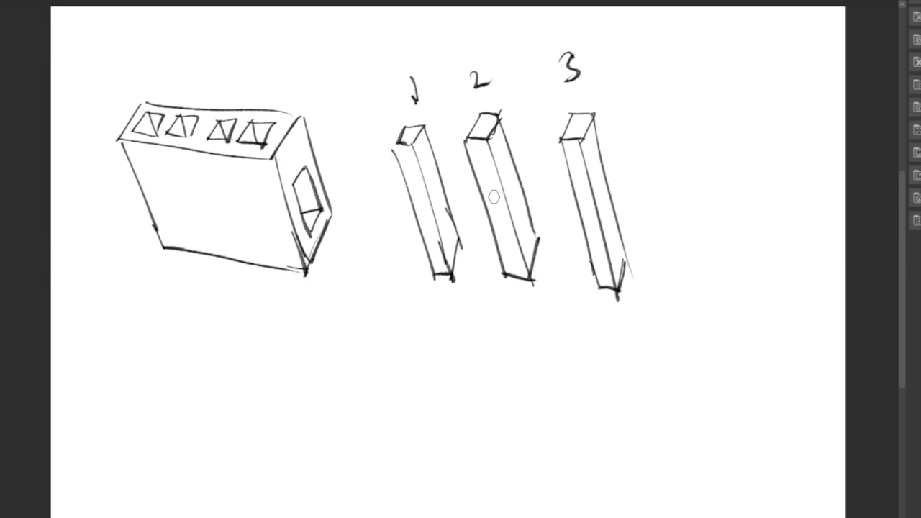
Sketch the slanted top face of a short block below the numbered finger boxes
{"action": "mouse_move", "coordinate": [354, 362]}
{"action": "left_mouse_down"}
{"action": "mouse_move", "coordinate": [312, 397]}
{"action": "mouse_move", "coordinate": [411, 374]}
{"action": "left_mouse_up"}
{"action": "left_click_drag", "start_coordinate": [314, 400], "coordinate": [367, 418]}
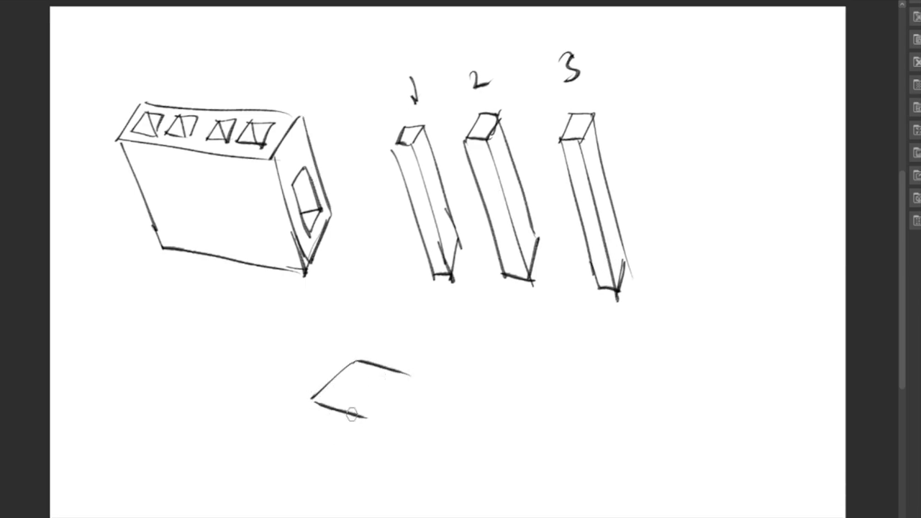
{"action": "key", "text": "ctrl+z"}
{"action": "left_click_drag", "start_coordinate": [321, 397], "coordinate": [381, 401]}
{"action": "left_click_drag", "start_coordinate": [411, 376], "coordinate": [384, 402]}
{"action": "left_click_drag", "start_coordinate": [323, 396], "coordinate": [386, 410]}
Attach a second block angled upward to the right of the first, including its end face
{"action": "mouse_move", "coordinate": [410, 374]}
{"action": "left_mouse_down"}
{"action": "mouse_move", "coordinate": [468, 339]}
{"action": "mouse_move", "coordinate": [388, 400]}
{"action": "mouse_move", "coordinate": [448, 368]}
{"action": "mouse_move", "coordinate": [475, 384]}
{"action": "mouse_move", "coordinate": [460, 408]}
{"action": "left_mouse_up"}
{"action": "left_click_drag", "start_coordinate": [468, 348], "coordinate": [482, 376]}
{"action": "left_click_drag", "start_coordinate": [481, 376], "coordinate": [460, 409]}
{"action": "mouse_move", "coordinate": [386, 399]}
{"action": "left_mouse_down"}
{"action": "mouse_move", "coordinate": [404, 440]}
{"action": "mouse_move", "coordinate": [430, 407]}
{"action": "mouse_move", "coordinate": [480, 378]}
{"action": "left_mouse_up"}
{"action": "left_click_drag", "start_coordinate": [413, 429], "coordinate": [469, 408]}
Close the first block with its lower edges and add its inner perspective lines
{"action": "left_click_drag", "start_coordinate": [312, 398], "coordinate": [330, 450]}
{"action": "left_click_drag", "start_coordinate": [329, 447], "coordinate": [411, 435]}
{"action": "mouse_move", "coordinate": [361, 360]}
{"action": "left_mouse_down"}
{"action": "mouse_move", "coordinate": [365, 402]}
{"action": "mouse_move", "coordinate": [329, 451]}
{"action": "left_mouse_up"}
{"action": "left_click_drag", "start_coordinate": [364, 400], "coordinate": [407, 404]}
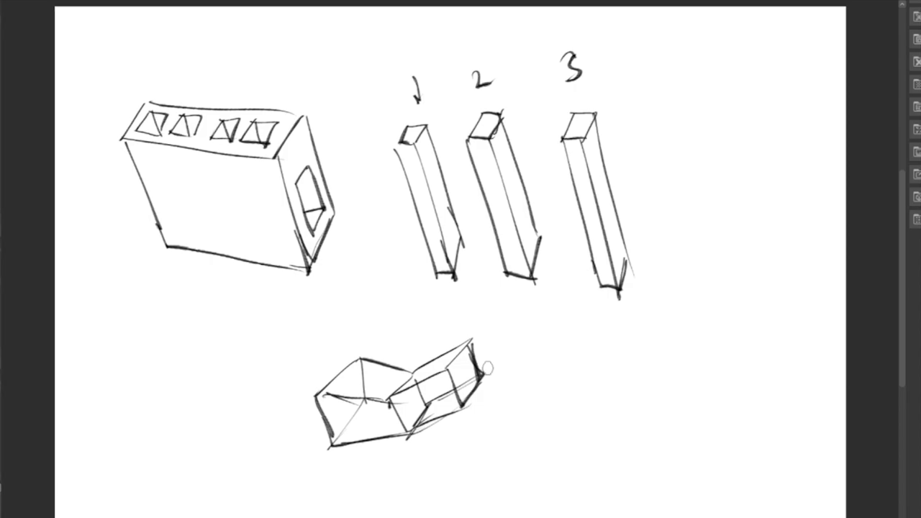
Clear all the box studies from the canvas and switch back to the pen
{"action": "mouse_move", "coordinate": [642, 350]}
{"action": "left_mouse_down"}
{"action": "mouse_move", "coordinate": [612, 33]}
{"action": "mouse_move", "coordinate": [49, 193]}
{"action": "left_mouse_up"}
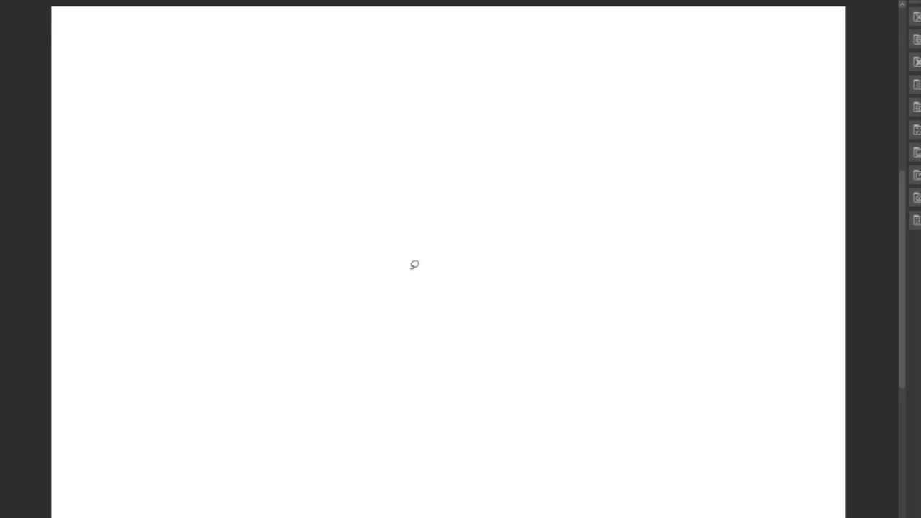
{"action": "key", "text": "p"}
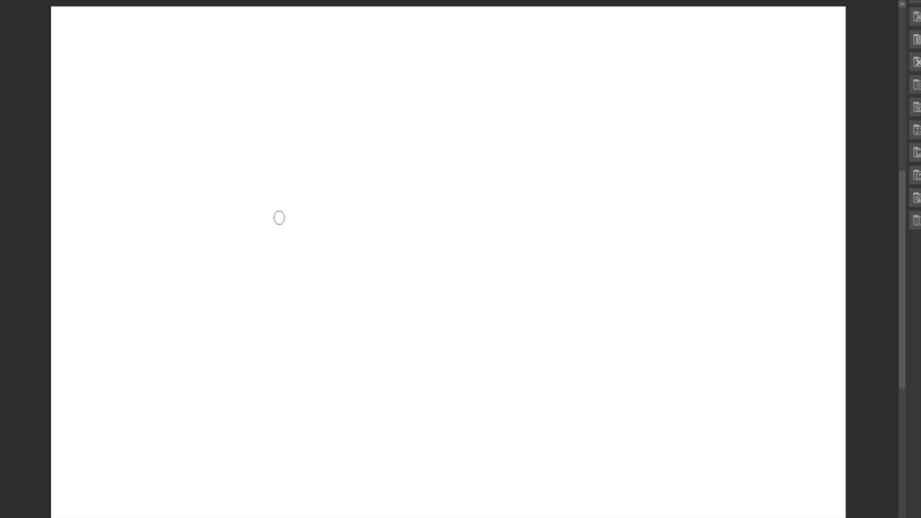
Sketch a wide, flat palm box in perspective near the middle left of the canvas
{"action": "mouse_move", "coordinate": [190, 191]}
{"action": "left_mouse_down"}
{"action": "mouse_move", "coordinate": [179, 216]}
{"action": "mouse_move", "coordinate": [240, 305]}
{"action": "mouse_move", "coordinate": [292, 300]}
{"action": "mouse_move", "coordinate": [280, 347]}
{"action": "left_mouse_up"}
{"action": "left_click_drag", "start_coordinate": [237, 295], "coordinate": [295, 353]}
{"action": "mouse_move", "coordinate": [185, 191]}
{"action": "left_mouse_down"}
{"action": "mouse_move", "coordinate": [344, 212]}
{"action": "mouse_move", "coordinate": [431, 299]}
{"action": "left_mouse_up"}
{"action": "left_click_drag", "start_coordinate": [298, 294], "coordinate": [435, 301]}
{"action": "left_click_drag", "start_coordinate": [282, 348], "coordinate": [411, 344]}
{"action": "left_click_drag", "start_coordinate": [428, 305], "coordinate": [408, 345]}
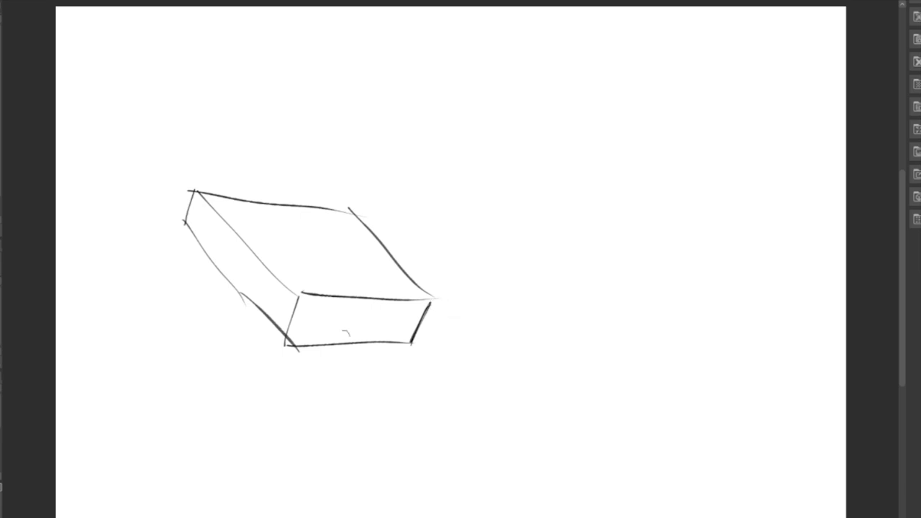
Draw an oval thumb socket on the palm box's front face, undoing the unsatisfactory strokes
{"action": "left_click_drag", "start_coordinate": [341, 308], "coordinate": [330, 336]}
{"action": "mouse_move", "coordinate": [340, 310]}
{"action": "left_mouse_down"}
{"action": "mouse_move", "coordinate": [361, 304]}
{"action": "mouse_move", "coordinate": [398, 330]}
{"action": "left_mouse_up"}
{"action": "key", "text": "ctrl+z"}
{"action": "left_click_drag", "start_coordinate": [341, 308], "coordinate": [332, 329]}
{"action": "mouse_move", "coordinate": [340, 310]}
{"action": "left_mouse_down"}
{"action": "mouse_move", "coordinate": [399, 306]}
{"action": "mouse_move", "coordinate": [393, 332]}
{"action": "left_mouse_up"}
{"action": "mouse_move", "coordinate": [331, 336]}
{"action": "left_mouse_down"}
{"action": "mouse_move", "coordinate": [386, 331]}
{"action": "mouse_move", "coordinate": [354, 343]}
{"action": "mouse_move", "coordinate": [398, 330]}
{"action": "left_mouse_up"}
{"action": "key", "text": "ctrl+z"}
{"action": "key", "text": "ctrl+z"}
{"action": "mouse_move", "coordinate": [345, 312]}
{"action": "left_mouse_down"}
{"action": "mouse_move", "coordinate": [402, 319]}
{"action": "mouse_move", "coordinate": [367, 339]}
{"action": "left_mouse_up"}
Draw four finger circles along the palm box's long side face and number the sockets 1 to 5 from the thumb oval
{"action": "mouse_move", "coordinate": [203, 208]}
{"action": "left_mouse_down"}
{"action": "mouse_move", "coordinate": [192, 232]}
{"action": "mouse_move", "coordinate": [204, 210]}
{"action": "mouse_move", "coordinate": [242, 258]}
{"action": "left_mouse_up"}
{"action": "mouse_move", "coordinate": [280, 281]}
{"action": "left_mouse_down"}
{"action": "mouse_move", "coordinate": [268, 311]}
{"action": "mouse_move", "coordinate": [282, 282]}
{"action": "left_mouse_up"}
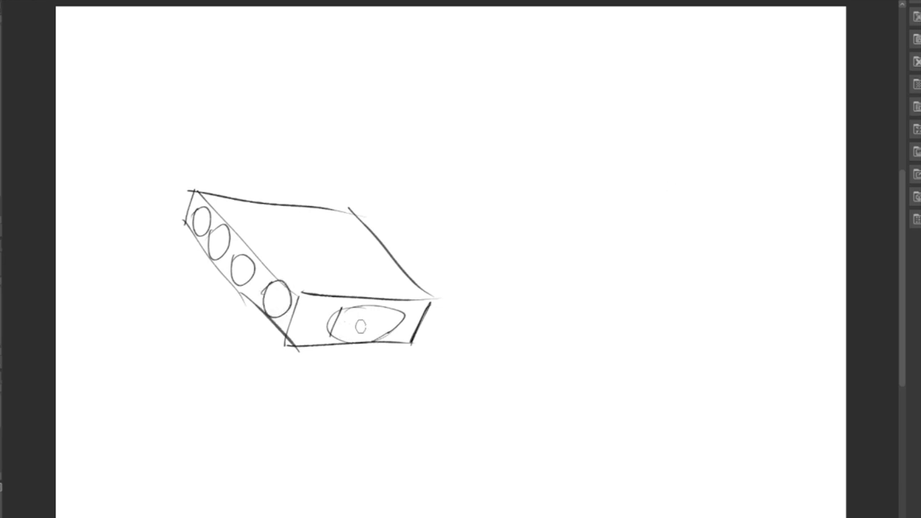
{"action": "left_click_drag", "start_coordinate": [358, 320], "coordinate": [362, 333]}
{"action": "left_click_drag", "start_coordinate": [274, 296], "coordinate": [288, 308]}
{"action": "left_click_drag", "start_coordinate": [236, 264], "coordinate": [238, 277]}
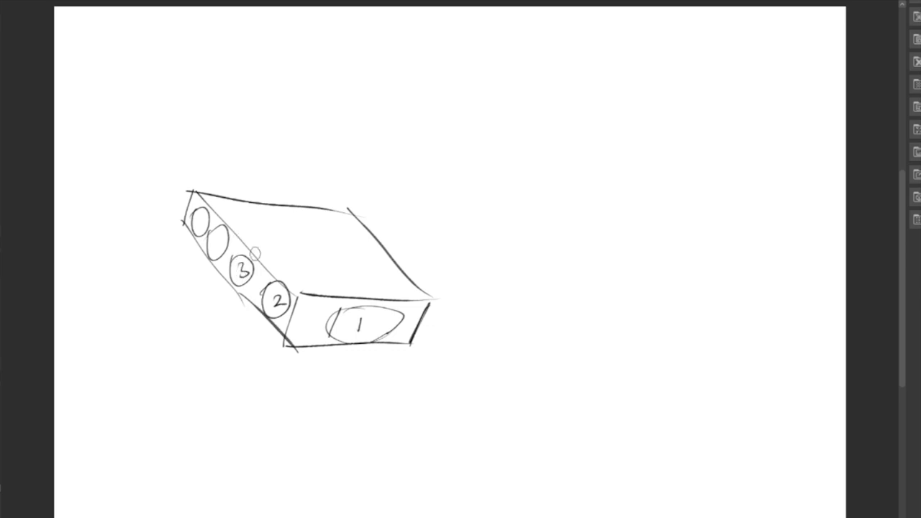
{"action": "left_click_drag", "start_coordinate": [216, 229], "coordinate": [226, 241]}
{"action": "left_click_drag", "start_coordinate": [222, 227], "coordinate": [219, 250]}
Sketch a bent thumb box hanging from socket 1 and a long finger box extending left from socket 2
{"action": "mouse_move", "coordinate": [328, 312]}
{"action": "left_mouse_down"}
{"action": "mouse_move", "coordinate": [395, 298]}
{"action": "mouse_move", "coordinate": [412, 347]}
{"action": "mouse_move", "coordinate": [335, 349]}
{"action": "mouse_move", "coordinate": [368, 383]}
{"action": "mouse_move", "coordinate": [396, 354]}
{"action": "mouse_move", "coordinate": [418, 352]}
{"action": "mouse_move", "coordinate": [363, 377]}
{"action": "mouse_move", "coordinate": [377, 398]}
{"action": "mouse_move", "coordinate": [405, 372]}
{"action": "mouse_move", "coordinate": [339, 401]}
{"action": "mouse_move", "coordinate": [341, 418]}
{"action": "mouse_move", "coordinate": [373, 432]}
{"action": "mouse_move", "coordinate": [407, 355]}
{"action": "mouse_move", "coordinate": [420, 385]}
{"action": "mouse_move", "coordinate": [393, 402]}
{"action": "left_mouse_up"}
{"action": "mouse_move", "coordinate": [274, 288]}
{"action": "left_mouse_down"}
{"action": "mouse_move", "coordinate": [140, 309]}
{"action": "mouse_move", "coordinate": [144, 325]}
{"action": "mouse_move", "coordinate": [220, 321]}
{"action": "mouse_move", "coordinate": [288, 294]}
{"action": "left_mouse_up"}
{"action": "mouse_move", "coordinate": [130, 311]}
{"action": "left_mouse_down"}
{"action": "mouse_move", "coordinate": [139, 347]}
{"action": "mouse_move", "coordinate": [213, 334]}
{"action": "left_mouse_up"}
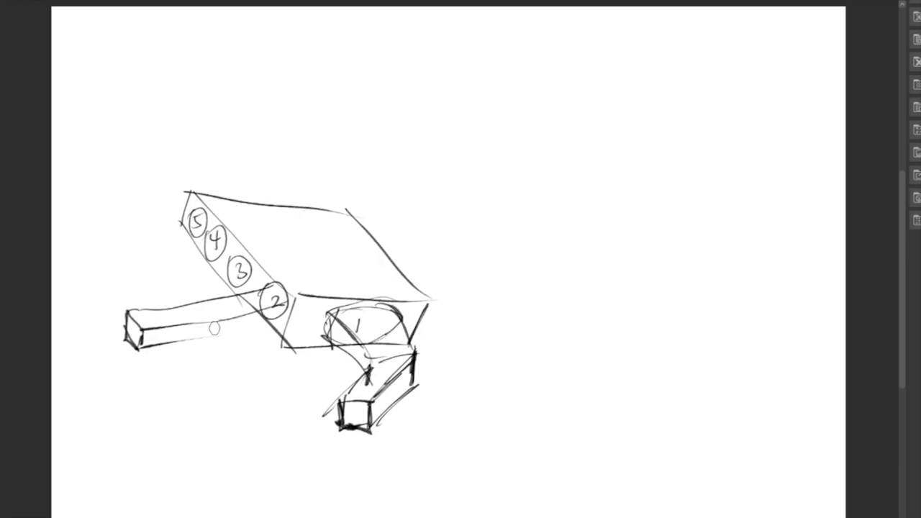
{"action": "left_click_drag", "start_coordinate": [194, 338], "coordinate": [292, 316]}
{"action": "mouse_move", "coordinate": [216, 301]}
{"action": "left_mouse_down"}
{"action": "mouse_move", "coordinate": [275, 279]}
{"action": "mouse_move", "coordinate": [273, 293]}
{"action": "mouse_move", "coordinate": [296, 295]}
{"action": "left_mouse_up"}
{"action": "left_click_drag", "start_coordinate": [298, 293], "coordinate": [288, 319]}
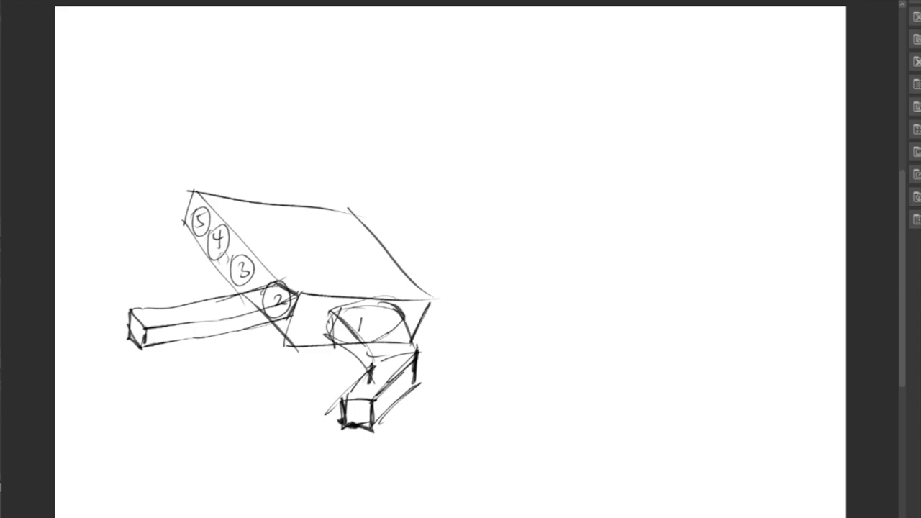
Sketch long overlapping finger boxes extending left from sockets 3 and 4
{"action": "mouse_move", "coordinate": [220, 264]}
{"action": "left_mouse_down"}
{"action": "mouse_move", "coordinate": [98, 292]}
{"action": "mouse_move", "coordinate": [101, 308]}
{"action": "mouse_move", "coordinate": [110, 317]}
{"action": "mouse_move", "coordinate": [164, 298]}
{"action": "mouse_move", "coordinate": [112, 309]}
{"action": "mouse_move", "coordinate": [134, 289]}
{"action": "mouse_move", "coordinate": [209, 268]}
{"action": "mouse_move", "coordinate": [252, 290]}
{"action": "left_mouse_up"}
{"action": "mouse_move", "coordinate": [141, 307]}
{"action": "left_mouse_down"}
{"action": "mouse_move", "coordinate": [259, 282]}
{"action": "mouse_move", "coordinate": [219, 266]}
{"action": "mouse_move", "coordinate": [216, 294]}
{"action": "left_mouse_up"}
{"action": "mouse_move", "coordinate": [91, 294]}
{"action": "left_mouse_down"}
{"action": "mouse_move", "coordinate": [105, 334]}
{"action": "mouse_move", "coordinate": [107, 316]}
{"action": "mouse_move", "coordinate": [88, 322]}
{"action": "mouse_move", "coordinate": [104, 334]}
{"action": "mouse_move", "coordinate": [129, 329]}
{"action": "left_mouse_up"}
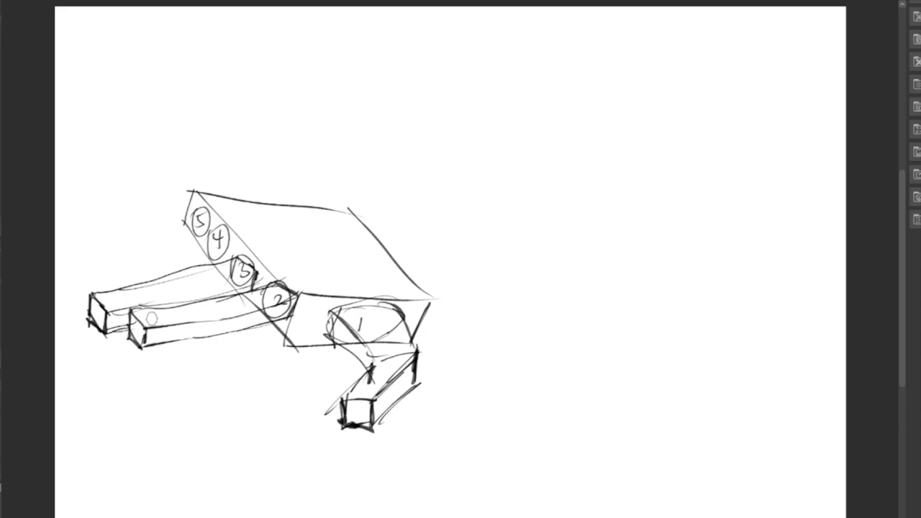
{"action": "left_click_drag", "start_coordinate": [96, 294], "coordinate": [107, 311]}
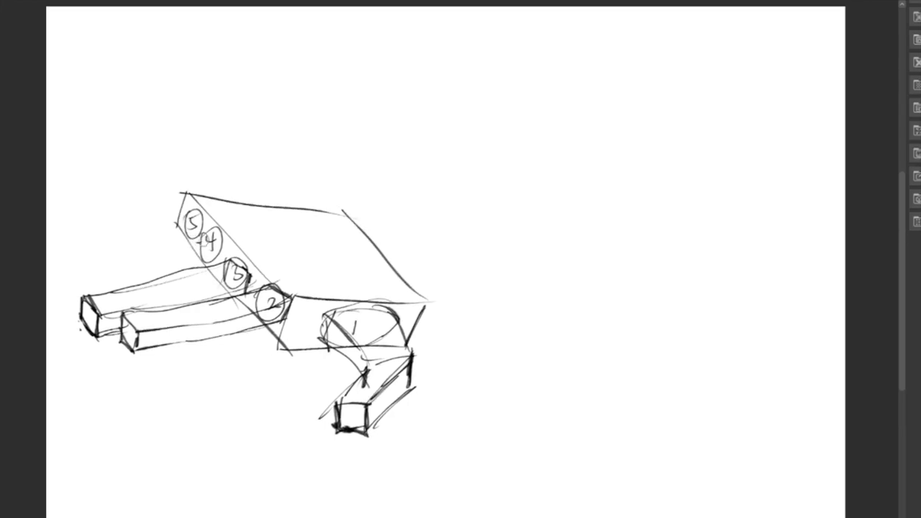
{"action": "mouse_move", "coordinate": [200, 243]}
{"action": "left_mouse_down"}
{"action": "mouse_move", "coordinate": [91, 276]}
{"action": "mouse_move", "coordinate": [102, 295]}
{"action": "left_mouse_up"}
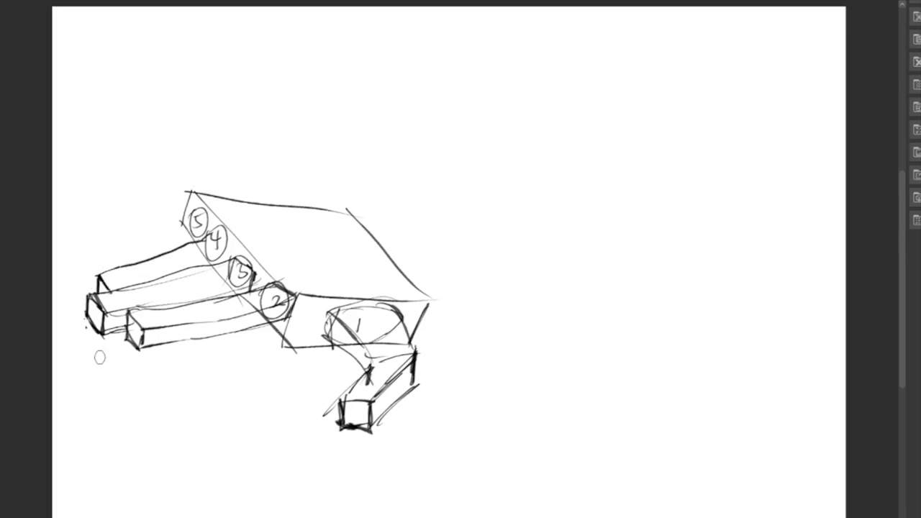
{"action": "left_click_drag", "start_coordinate": [207, 238], "coordinate": [233, 248]}
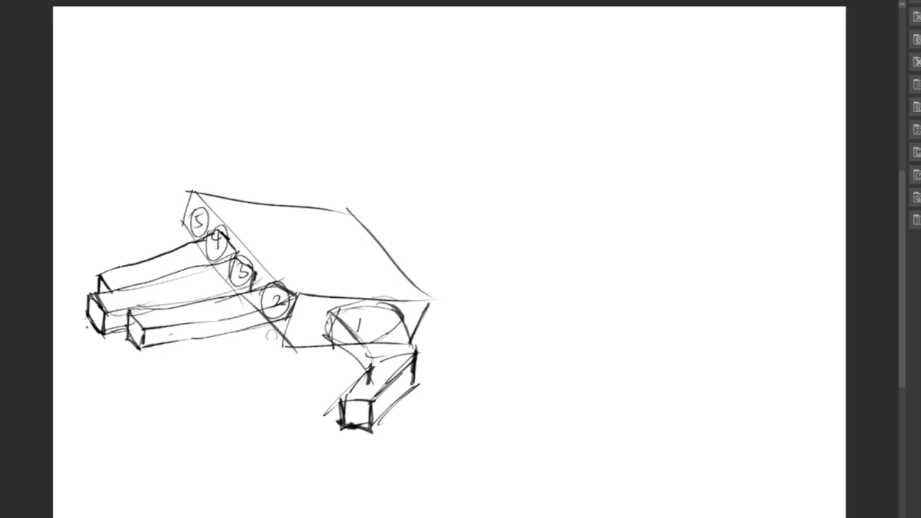
Sketch a shorter finger box extending left from socket 5, redrawing its first edge
{"action": "left_click_drag", "start_coordinate": [189, 217], "coordinate": [107, 242]}
{"action": "key", "text": "ctrl+z"}
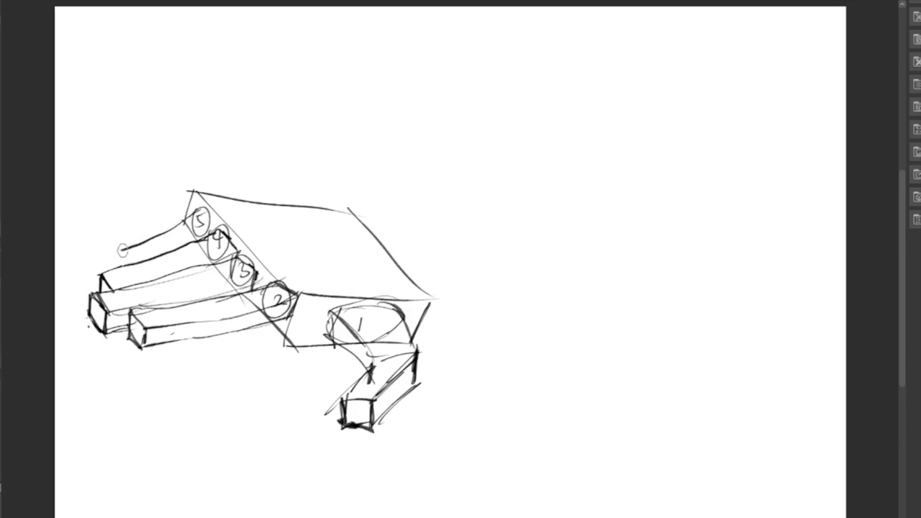
{"action": "mouse_move", "coordinate": [204, 209]}
{"action": "left_mouse_down"}
{"action": "mouse_move", "coordinate": [123, 240]}
{"action": "mouse_move", "coordinate": [136, 263]}
{"action": "mouse_move", "coordinate": [117, 258]}
{"action": "mouse_move", "coordinate": [117, 268]}
{"action": "mouse_move", "coordinate": [219, 202]}
{"action": "left_mouse_up"}
{"action": "left_click_drag", "start_coordinate": [127, 252], "coordinate": [194, 229]}
{"action": "mouse_move", "coordinate": [167, 241]}
{"action": "left_mouse_down"}
{"action": "mouse_move", "coordinate": [195, 229]}
{"action": "mouse_move", "coordinate": [188, 237]}
{"action": "left_mouse_up"}
{"action": "left_click_drag", "start_coordinate": [201, 215], "coordinate": [216, 229]}
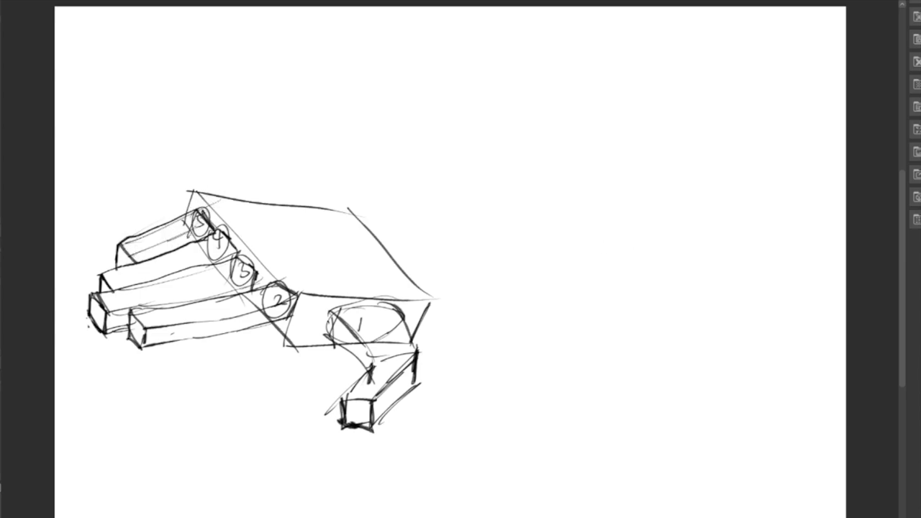
Select and enlarge the whole hand construction, and touch up the palm's lower edge near socket 2
{"action": "mouse_move", "coordinate": [339, 137]}
{"action": "left_mouse_down"}
{"action": "mouse_move", "coordinate": [480, 424]}
{"action": "mouse_move", "coordinate": [289, 144]}
{"action": "left_mouse_up"}
{"action": "left_click", "coordinate": [325, 513]}
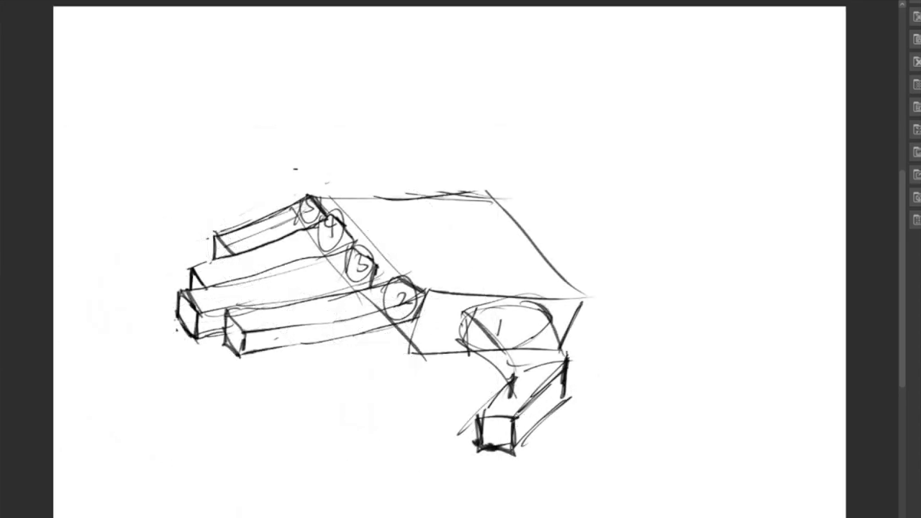
{"action": "left_click_drag", "start_coordinate": [375, 332], "coordinate": [412, 332]}
Select the outer parts of the four finger boxes and move them slightly left to lengthen the fingers
{"action": "left_click_drag", "start_coordinate": [333, 370], "coordinate": [246, 186]}
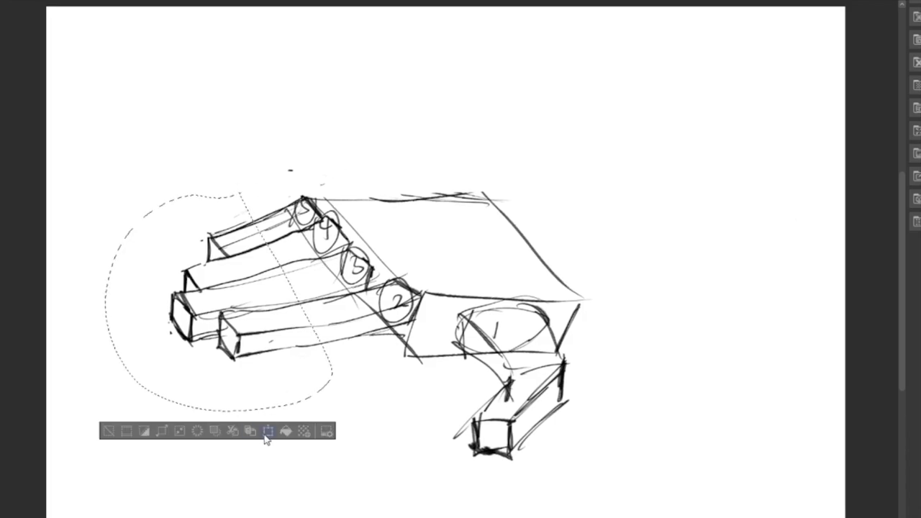
{"action": "left_click", "coordinate": [265, 436]}
{"action": "left_click_drag", "start_coordinate": [277, 401], "coordinate": [268, 408]}
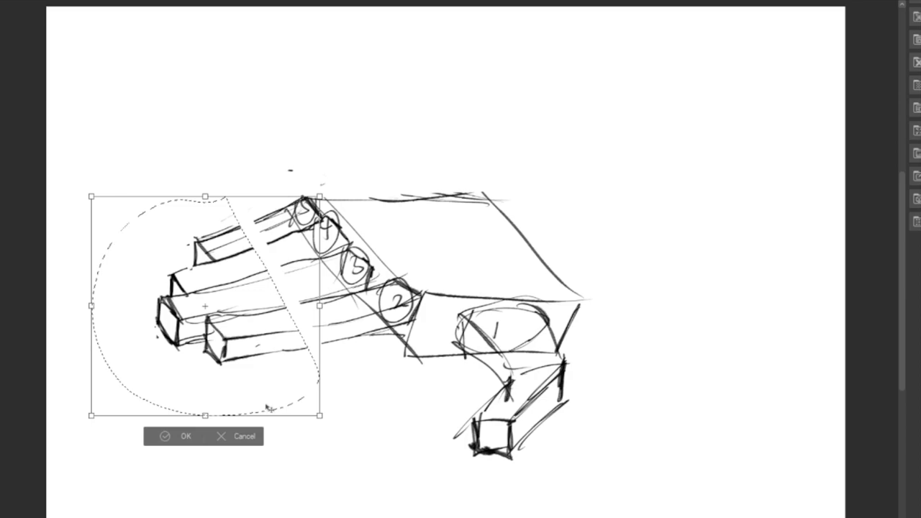
{"action": "left_click", "coordinate": [185, 436]}
{"action": "key", "text": "ctrl+d"}
Redraw the missing finger edges across the gap and fade the construction sketch to light grey
{"action": "left_click_drag", "start_coordinate": [287, 352], "coordinate": [346, 336]}
{"action": "left_click_drag", "start_coordinate": [274, 336], "coordinate": [322, 329]}
{"action": "left_click_drag", "start_coordinate": [262, 312], "coordinate": [320, 295]}
{"action": "left_click_drag", "start_coordinate": [234, 283], "coordinate": [316, 259]}
{"action": "left_click_drag", "start_coordinate": [236, 259], "coordinate": [304, 229]}
{"action": "left_click_drag", "start_coordinate": [226, 244], "coordinate": [286, 208]}
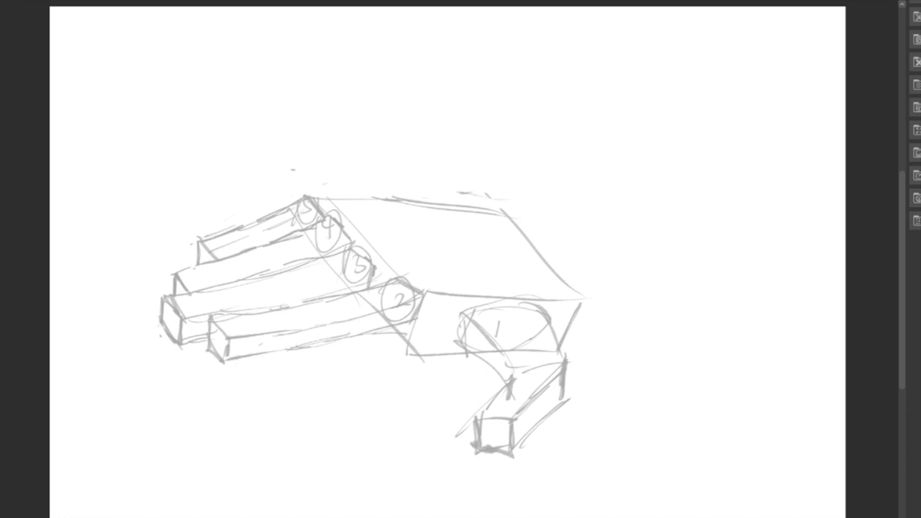
{"action": "left_click", "coordinate": [321, 390]}
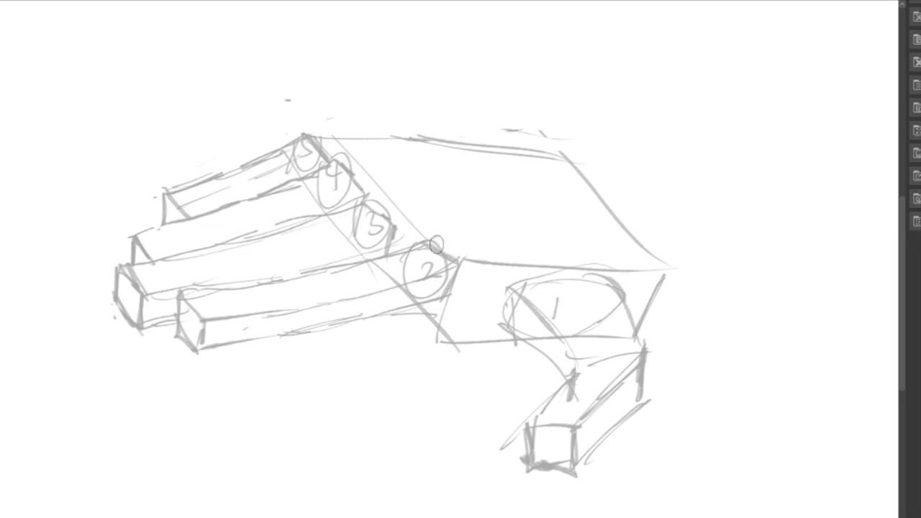
{"action": "left_click_drag", "start_coordinate": [447, 242], "coordinate": [432, 265]}
{"action": "left_click_drag", "start_coordinate": [429, 242], "coordinate": [451, 255]}
{"action": "mouse_move", "coordinate": [411, 204]}
{"action": "left_mouse_down"}
{"action": "mouse_move", "coordinate": [400, 225]}
{"action": "mouse_move", "coordinate": [421, 221]}
{"action": "left_mouse_up"}
{"action": "key", "text": "ctrl+z"}
{"action": "key", "text": "ctrl+z"}
{"action": "key", "text": "ctrl+z"}
{"action": "key", "text": "ctrl+z"}
Mark a joint on the top of the finger box from socket 2 with a short dark stroke
{"action": "left_click_drag", "start_coordinate": [254, 287], "coordinate": [270, 306]}
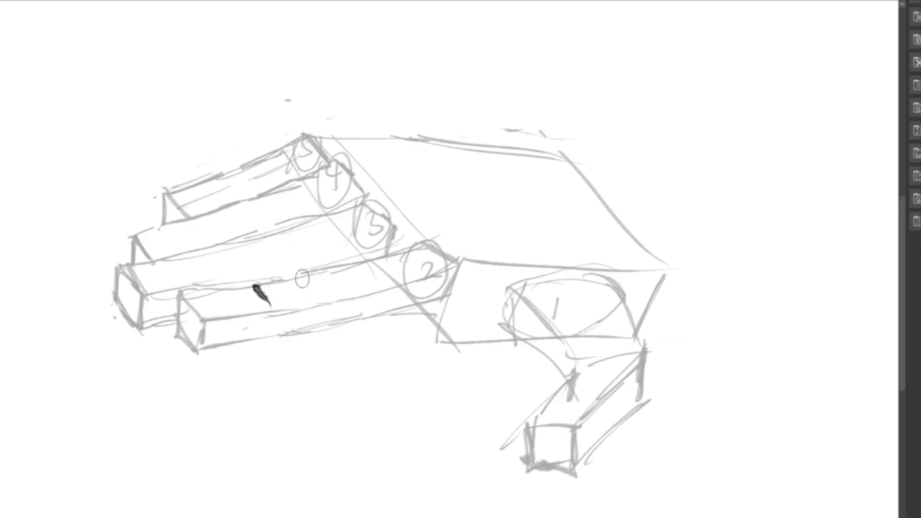
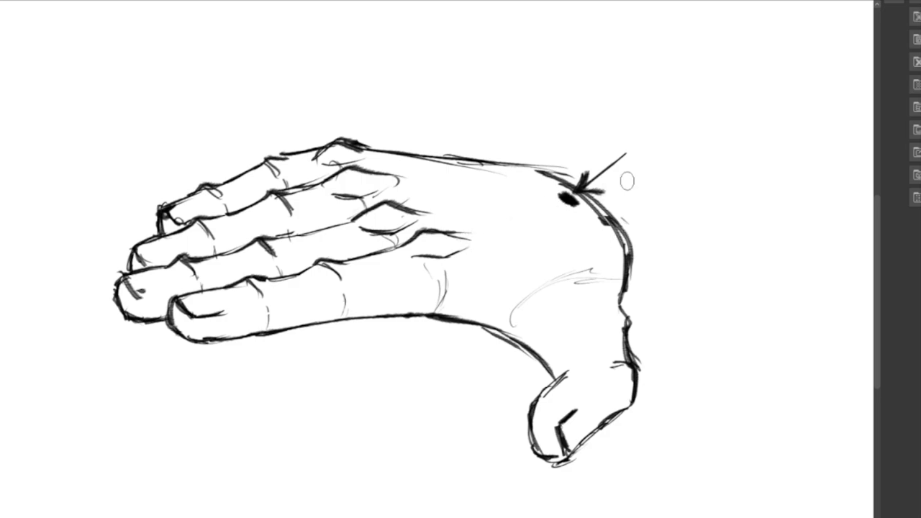
Undo the arrow and dot annotation by the wrist and draw light tendon lines from the knuckles across the back of the hand
{"action": "key", "text": "ctrl+z"}
{"action": "key", "text": "ctrl+z"}
{"action": "left_click_drag", "start_coordinate": [486, 234], "coordinate": [579, 219]}
{"action": "mouse_move", "coordinate": [427, 211]}
{"action": "left_mouse_down"}
{"action": "mouse_move", "coordinate": [561, 204]}
{"action": "mouse_move", "coordinate": [531, 191]}
{"action": "left_mouse_up"}
{"action": "mouse_move", "coordinate": [415, 193]}
{"action": "left_mouse_down"}
{"action": "mouse_move", "coordinate": [447, 176]}
{"action": "mouse_move", "coordinate": [535, 189]}
{"action": "left_mouse_up"}
{"action": "left_click_drag", "start_coordinate": [381, 172], "coordinate": [470, 164]}
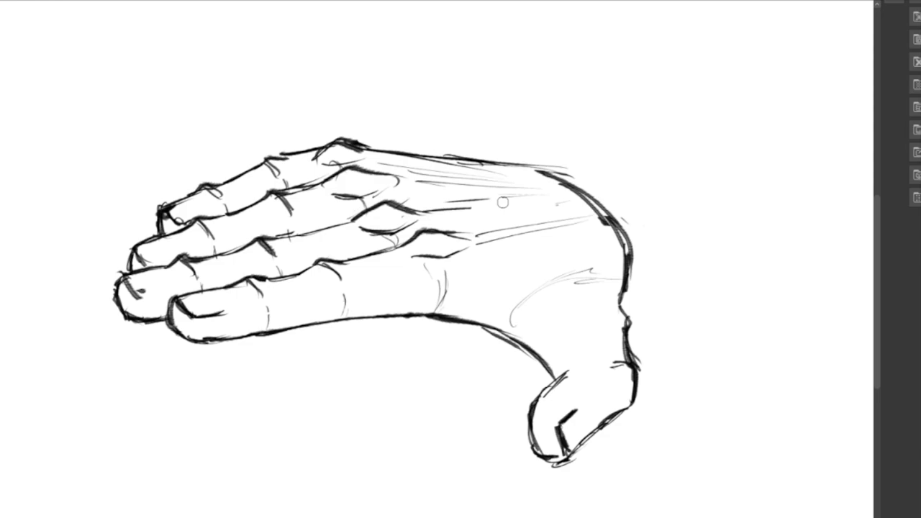
{"action": "key", "text": "ctrl+z"}
{"action": "left_click_drag", "start_coordinate": [502, 166], "coordinate": [544, 172]}
{"action": "scroll", "coordinate": [408, 229], "scroll_direction": "down", "scroll_amount": 6}
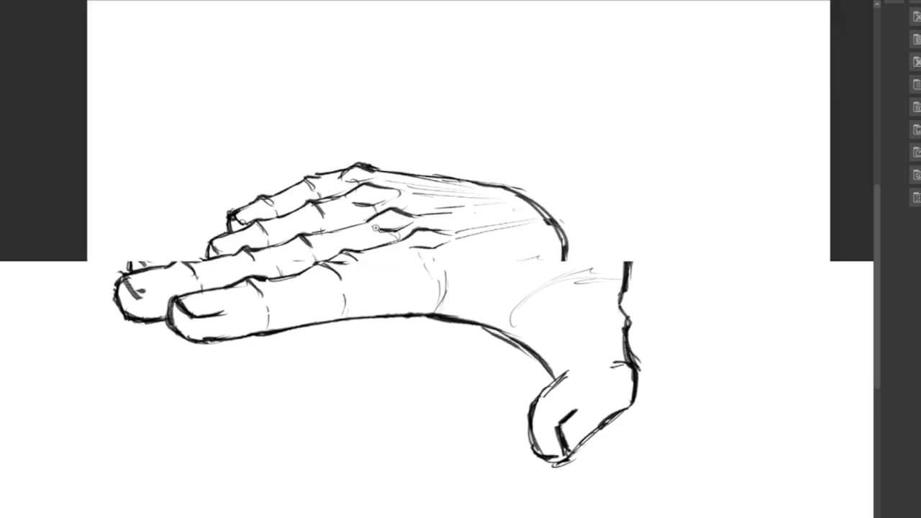
{"action": "scroll", "coordinate": [516, 246], "scroll_direction": "up", "scroll_amount": 5}
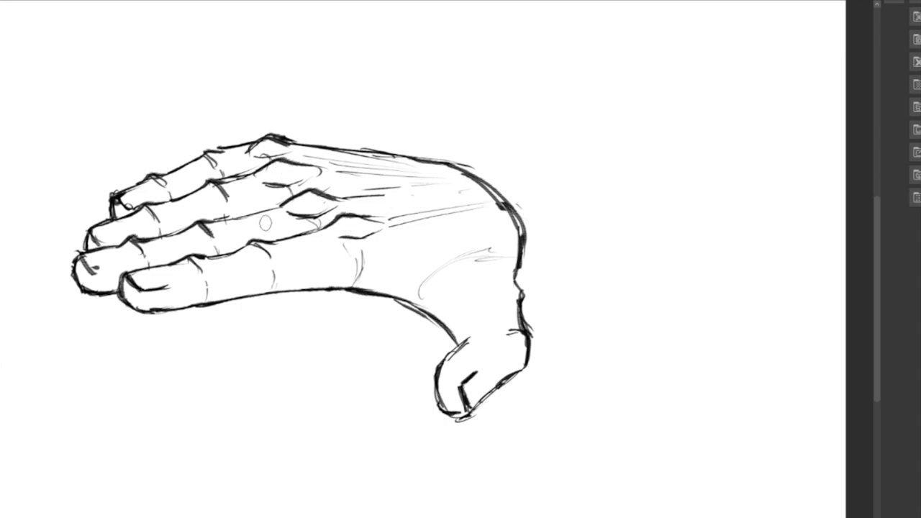
Add short dark hatching strokes around the four knuckles on the back of the hand
{"action": "left_click_drag", "start_coordinate": [278, 161], "coordinate": [314, 208]}
{"action": "left_click_drag", "start_coordinate": [312, 191], "coordinate": [318, 202]}
{"action": "left_click_drag", "start_coordinate": [282, 163], "coordinate": [303, 180]}
{"action": "left_click_drag", "start_coordinate": [267, 139], "coordinate": [285, 154]}
{"action": "left_click_drag", "start_coordinate": [345, 219], "coordinate": [366, 234]}
Hatch wrinkle lines beneath the joints along all four fingers
{"action": "left_click_drag", "start_coordinate": [262, 245], "coordinate": [273, 267]}
{"action": "left_click_drag", "start_coordinate": [267, 249], "coordinate": [288, 262]}
{"action": "left_click_drag", "start_coordinate": [259, 239], "coordinate": [285, 258]}
{"action": "left_click_drag", "start_coordinate": [196, 258], "coordinate": [222, 263]}
{"action": "left_click_drag", "start_coordinate": [198, 260], "coordinate": [216, 273]}
{"action": "left_click_drag", "start_coordinate": [132, 240], "coordinate": [164, 245]}
{"action": "left_click_drag", "start_coordinate": [136, 245], "coordinate": [159, 255]}
{"action": "left_click_drag", "start_coordinate": [200, 221], "coordinate": [224, 246]}
{"action": "left_click_drag", "start_coordinate": [212, 176], "coordinate": [239, 191]}
{"action": "mouse_move", "coordinate": [147, 208]}
{"action": "left_mouse_down"}
{"action": "mouse_move", "coordinate": [165, 212]}
{"action": "mouse_move", "coordinate": [161, 221]}
{"action": "left_mouse_up"}
{"action": "left_click_drag", "start_coordinate": [150, 176], "coordinate": [165, 189]}
{"action": "left_click_drag", "start_coordinate": [208, 153], "coordinate": [224, 174]}
{"action": "left_click_drag", "start_coordinate": [212, 160], "coordinate": [233, 173]}
{"action": "left_click_drag", "start_coordinate": [252, 154], "coordinate": [263, 168]}
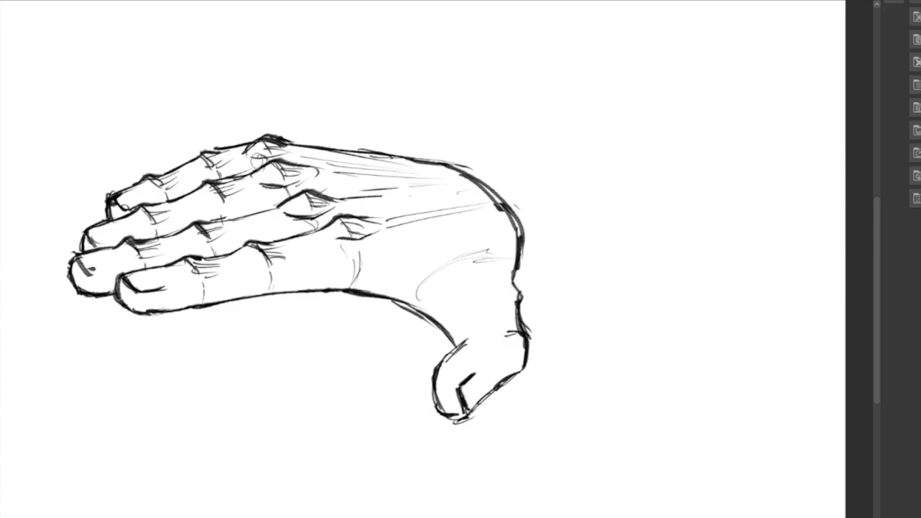
Sketch an arrow pointing at the fingertips and remove it again
{"action": "left_click_drag", "start_coordinate": [5, 247], "coordinate": [62, 249]}
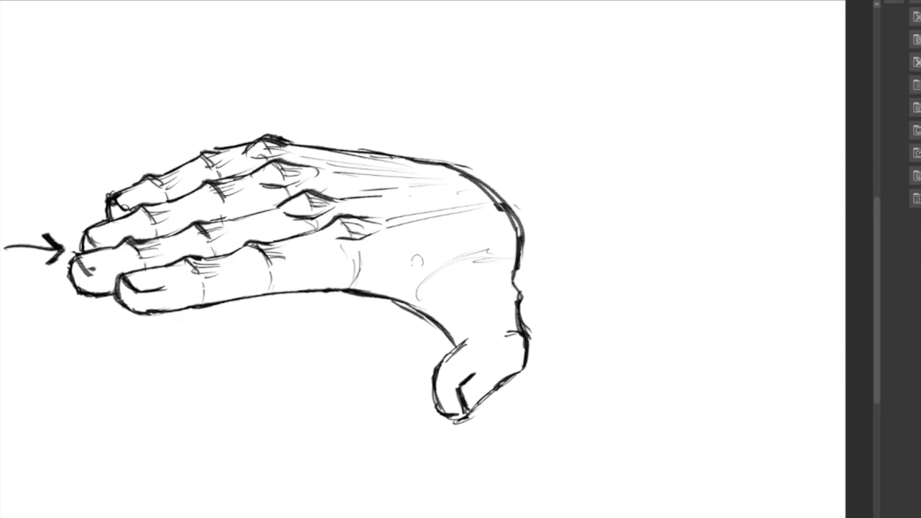
{"action": "mouse_move", "coordinate": [31, 248]}
{"action": "left_mouse_down"}
{"action": "mouse_move", "coordinate": [50, 229]}
{"action": "mouse_move", "coordinate": [45, 265]}
{"action": "mouse_move", "coordinate": [62, 250]}
{"action": "left_mouse_up"}
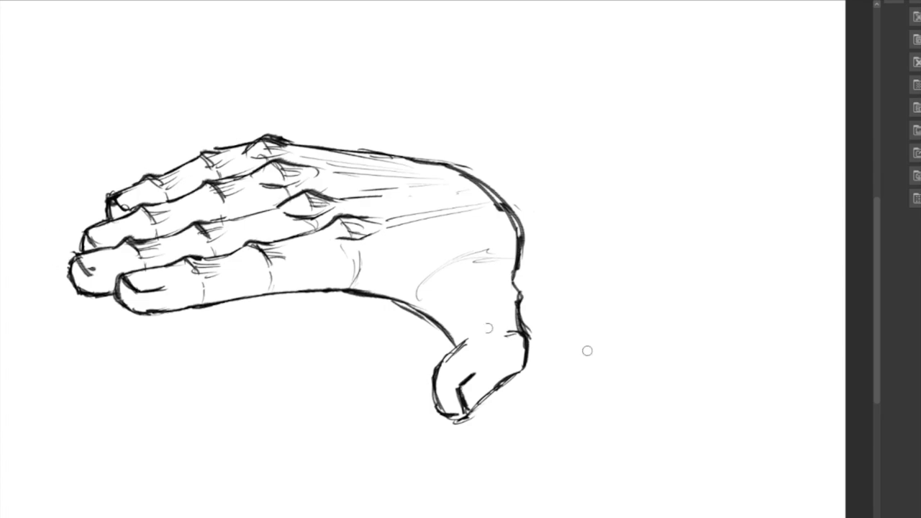
Sketch a light crease across the thumb's joint
{"action": "left_click_drag", "start_coordinate": [529, 302], "coordinate": [480, 302]}
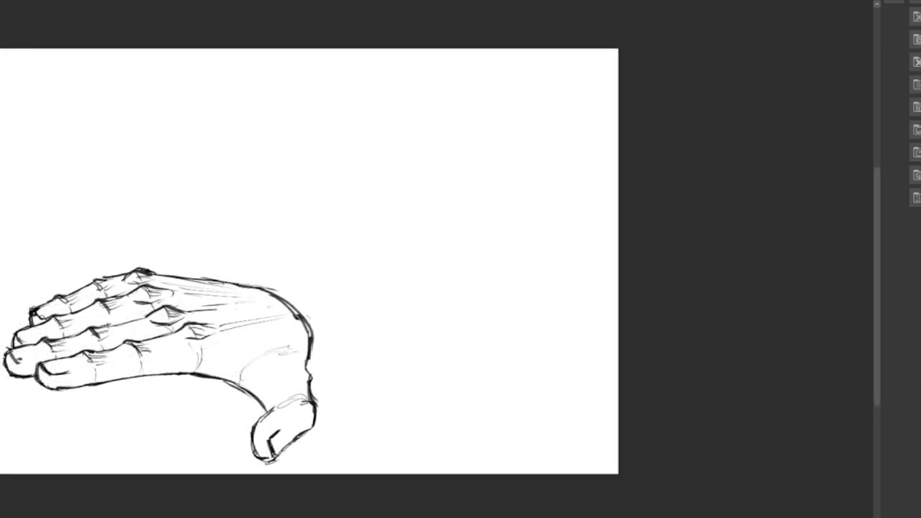
Sketch the top and upright edges of a new tilted palm box in the empty area above and beside the finished hand
{"action": "left_click", "coordinate": [326, 96]}
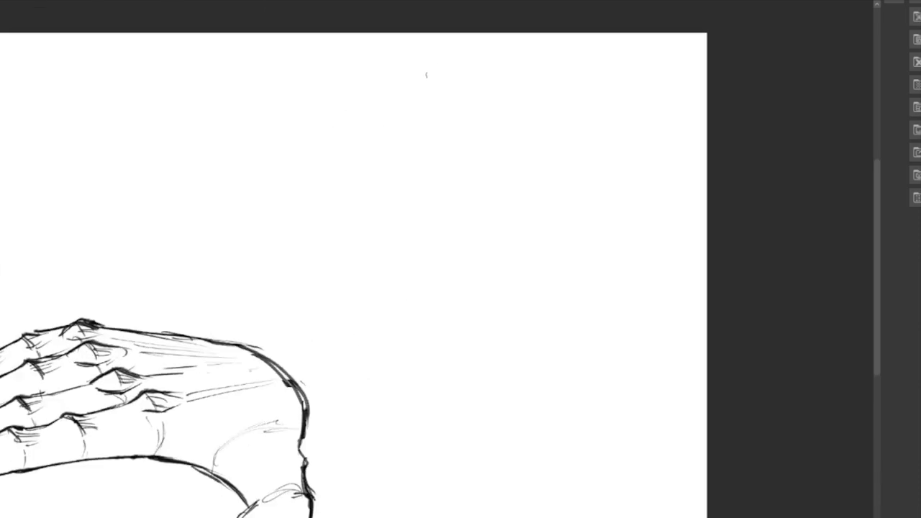
{"action": "left_click_drag", "start_coordinate": [308, 128], "coordinate": [373, 139]}
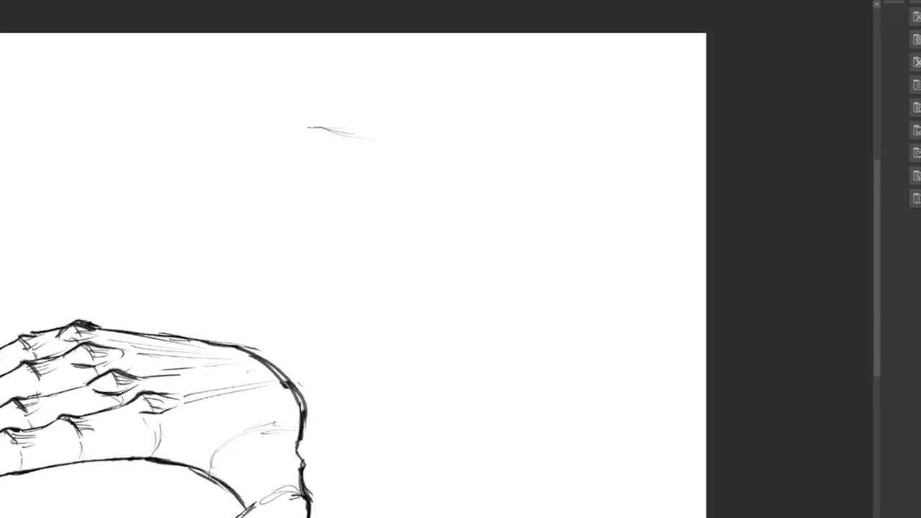
{"action": "left_click_drag", "start_coordinate": [307, 125], "coordinate": [417, 157]}
{"action": "key", "text": "ctrl+z"}
{"action": "key", "text": "ctrl+z"}
{"action": "key", "text": "ctrl+y"}
{"action": "key", "text": "ctrl+y"}
{"action": "mouse_move", "coordinate": [333, 121]}
{"action": "left_mouse_down"}
{"action": "mouse_move", "coordinate": [442, 162]}
{"action": "mouse_move", "coordinate": [454, 198]}
{"action": "mouse_move", "coordinate": [446, 268]}
{"action": "mouse_move", "coordinate": [301, 205]}
{"action": "mouse_move", "coordinate": [293, 243]}
{"action": "left_mouse_up"}
{"action": "mouse_move", "coordinate": [306, 129]}
{"action": "left_mouse_down"}
{"action": "mouse_move", "coordinate": [354, 108]}
{"action": "mouse_move", "coordinate": [335, 252]}
{"action": "left_mouse_up"}
{"action": "mouse_move", "coordinate": [352, 108]}
{"action": "left_mouse_down"}
{"action": "mouse_move", "coordinate": [327, 261]}
{"action": "mouse_move", "coordinate": [435, 154]}
{"action": "mouse_move", "coordinate": [460, 216]}
{"action": "mouse_move", "coordinate": [436, 310]}
{"action": "left_mouse_up"}
{"action": "left_click_drag", "start_coordinate": [340, 202], "coordinate": [331, 288]}
Close the underside of the new palm box and reinforce its top and far side edges
{"action": "mouse_move", "coordinate": [299, 225]}
{"action": "left_mouse_down"}
{"action": "mouse_move", "coordinate": [290, 231]}
{"action": "mouse_move", "coordinate": [289, 288]}
{"action": "mouse_move", "coordinate": [345, 261]}
{"action": "mouse_move", "coordinate": [441, 295]}
{"action": "left_mouse_up"}
{"action": "left_click_drag", "start_coordinate": [330, 265], "coordinate": [441, 292]}
{"action": "mouse_move", "coordinate": [304, 266]}
{"action": "left_mouse_down"}
{"action": "mouse_move", "coordinate": [285, 280]}
{"action": "mouse_move", "coordinate": [382, 313]}
{"action": "left_mouse_up"}
{"action": "left_click_drag", "start_coordinate": [289, 282], "coordinate": [414, 313]}
{"action": "left_click_drag", "start_coordinate": [349, 300], "coordinate": [403, 317]}
{"action": "left_click_drag", "start_coordinate": [393, 316], "coordinate": [441, 302]}
{"action": "left_click_drag", "start_coordinate": [330, 266], "coordinate": [450, 307]}
{"action": "left_click_drag", "start_coordinate": [441, 290], "coordinate": [445, 298]}
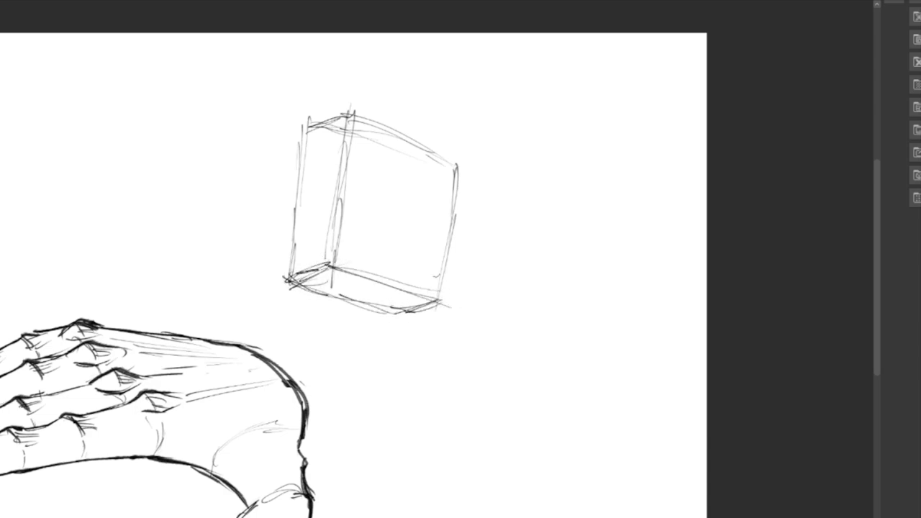
{"action": "mouse_move", "coordinate": [346, 113]}
{"action": "left_mouse_down"}
{"action": "mouse_move", "coordinate": [337, 231]}
{"action": "mouse_move", "coordinate": [451, 160]}
{"action": "left_mouse_up"}
{"action": "mouse_move", "coordinate": [389, 134]}
{"action": "left_mouse_down"}
{"action": "mouse_move", "coordinate": [456, 163]}
{"action": "mouse_move", "coordinate": [441, 299]}
{"action": "left_mouse_up"}
{"action": "left_click_drag", "start_coordinate": [449, 241], "coordinate": [441, 295]}
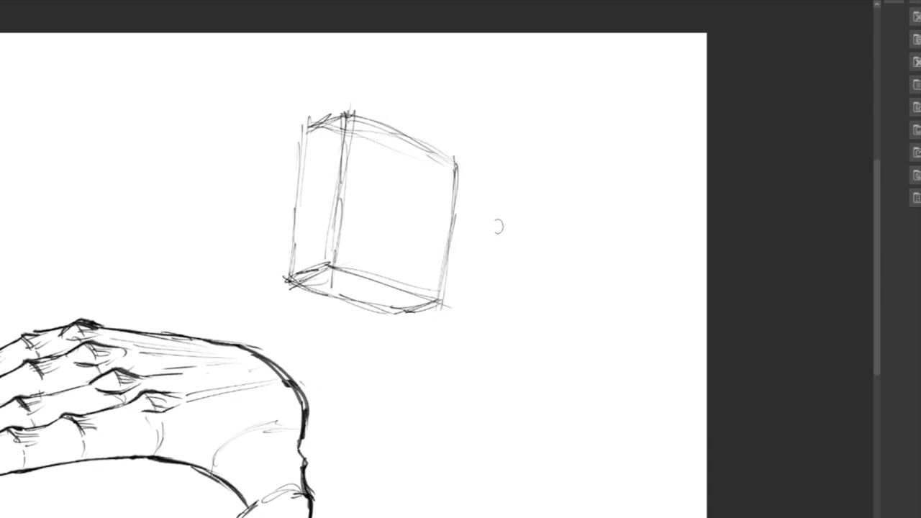
Draw a thumb socket ellipse on the box's narrow side and four finger sockets along its curved top face
{"action": "mouse_move", "coordinate": [304, 182]}
{"action": "left_mouse_down"}
{"action": "mouse_move", "coordinate": [298, 225]}
{"action": "mouse_move", "coordinate": [311, 181]}
{"action": "left_mouse_up"}
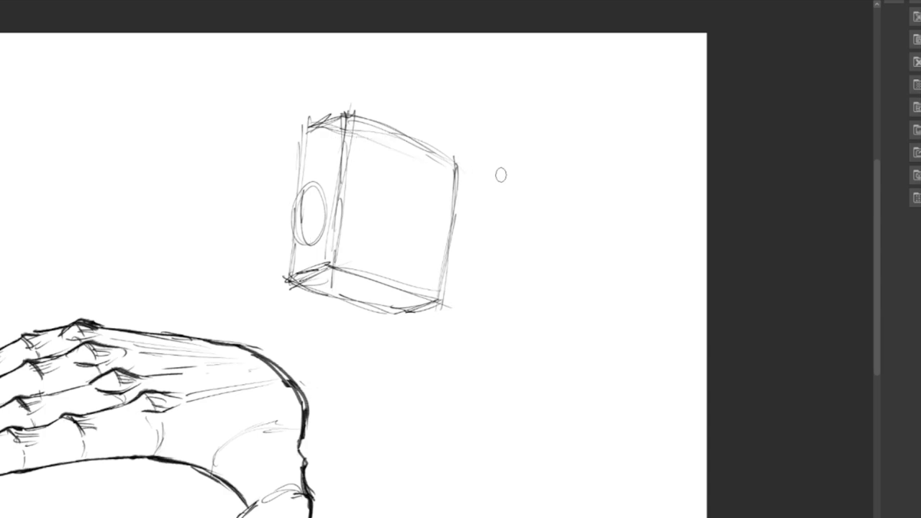
{"action": "mouse_move", "coordinate": [309, 124]}
{"action": "left_mouse_down"}
{"action": "mouse_move", "coordinate": [362, 145]}
{"action": "mouse_move", "coordinate": [315, 135]}
{"action": "mouse_move", "coordinate": [370, 142]}
{"action": "mouse_move", "coordinate": [403, 155]}
{"action": "left_mouse_up"}
{"action": "mouse_move", "coordinate": [335, 133]}
{"action": "left_mouse_down"}
{"action": "mouse_move", "coordinate": [435, 178]}
{"action": "mouse_move", "coordinate": [454, 223]}
{"action": "left_mouse_up"}
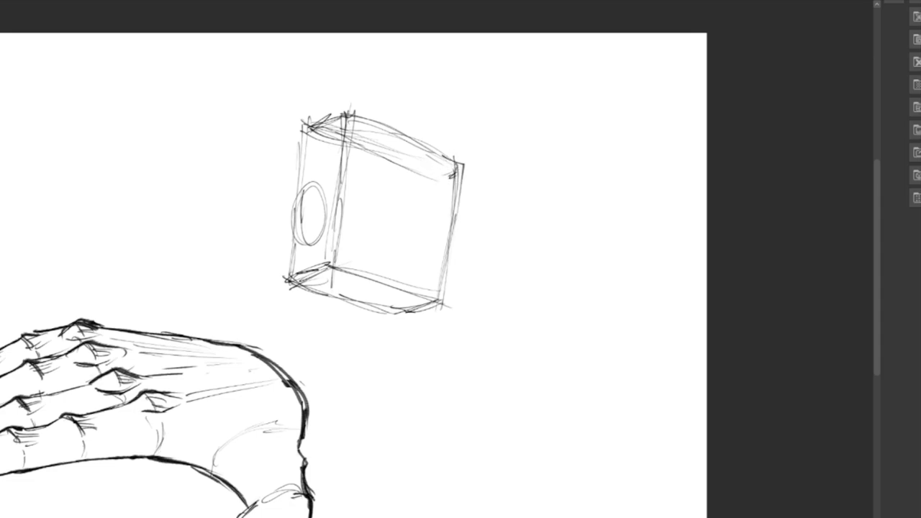
{"action": "left_click_drag", "start_coordinate": [328, 128], "coordinate": [364, 121]}
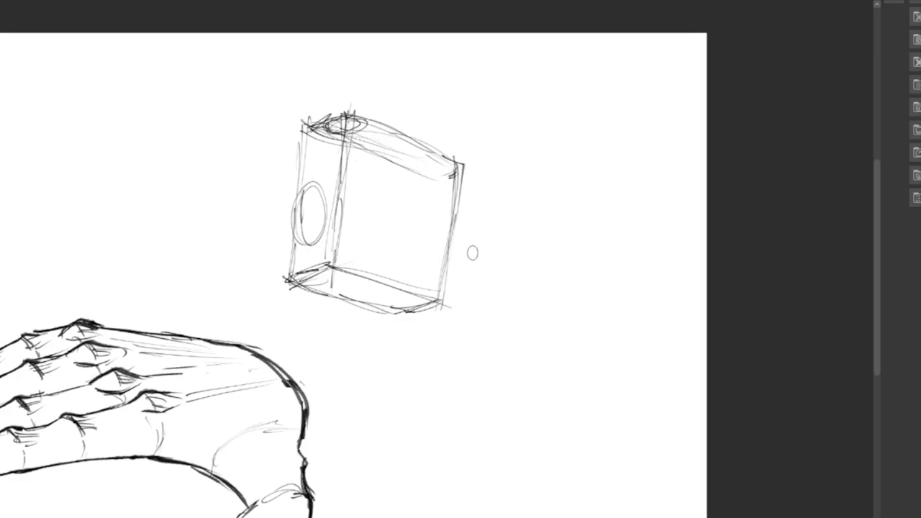
{"action": "mouse_move", "coordinate": [376, 130]}
{"action": "left_mouse_down"}
{"action": "mouse_move", "coordinate": [364, 136]}
{"action": "mouse_move", "coordinate": [380, 131]}
{"action": "mouse_move", "coordinate": [410, 142]}
{"action": "mouse_move", "coordinate": [392, 150]}
{"action": "mouse_move", "coordinate": [429, 172]}
{"action": "mouse_move", "coordinate": [453, 161]}
{"action": "left_mouse_up"}
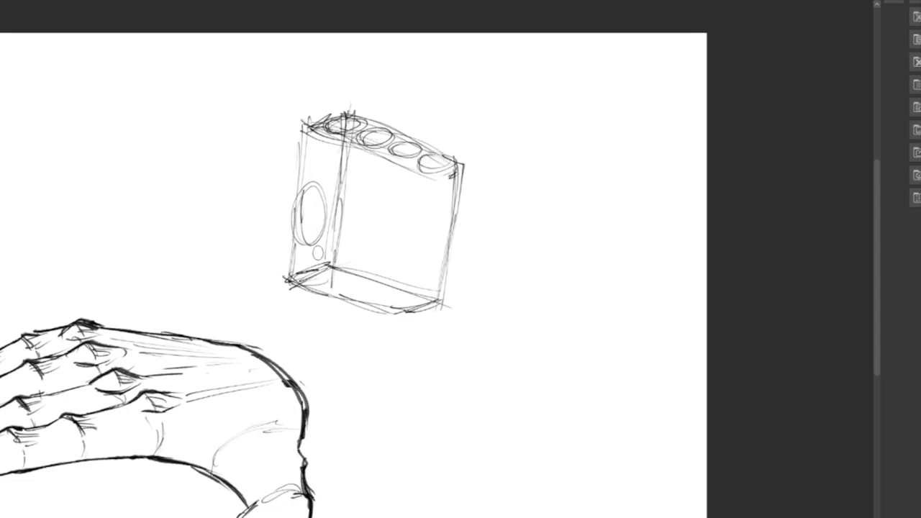
Select the new palm box sketch and move it down and right to make room for fingers
{"action": "key", "text": "ctrl+z"}
{"action": "left_click_drag", "start_coordinate": [328, 185], "coordinate": [325, 186]}
{"action": "left_click_drag", "start_coordinate": [331, 113], "coordinate": [327, 121]}
{"action": "mouse_move", "coordinate": [379, 244]}
{"action": "left_mouse_down"}
{"action": "mouse_move", "coordinate": [468, 366]}
{"action": "mouse_move", "coordinate": [482, 349]}
{"action": "left_mouse_up"}
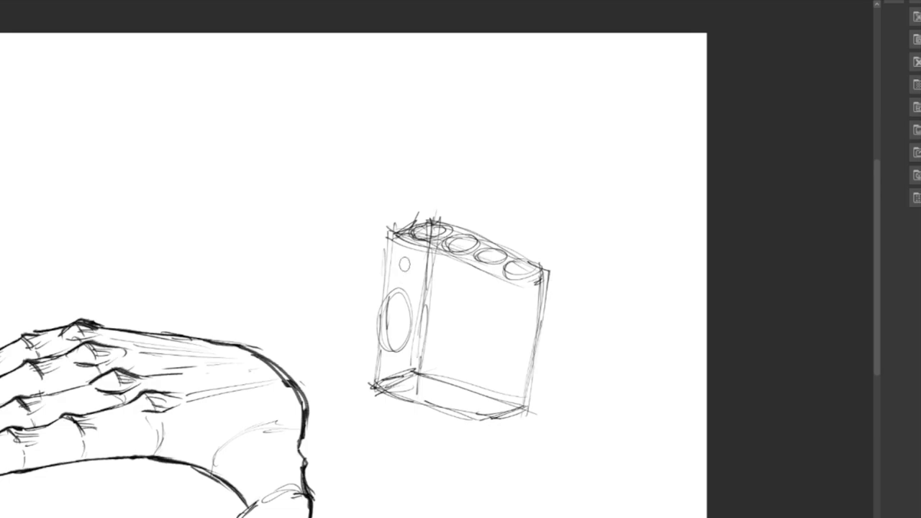
Build the bent index finger from three perspective boxes rising from the first socket, redrawing its outer edge
{"action": "mouse_move", "coordinate": [407, 209]}
{"action": "left_mouse_down"}
{"action": "mouse_move", "coordinate": [401, 216]}
{"action": "mouse_move", "coordinate": [403, 166]}
{"action": "mouse_move", "coordinate": [416, 144]}
{"action": "mouse_move", "coordinate": [426, 152]}
{"action": "mouse_move", "coordinate": [441, 131]}
{"action": "mouse_move", "coordinate": [464, 141]}
{"action": "mouse_move", "coordinate": [443, 148]}
{"action": "mouse_move", "coordinate": [473, 128]}
{"action": "mouse_move", "coordinate": [473, 153]}
{"action": "mouse_move", "coordinate": [407, 176]}
{"action": "mouse_move", "coordinate": [416, 225]}
{"action": "mouse_move", "coordinate": [414, 173]}
{"action": "mouse_move", "coordinate": [430, 177]}
{"action": "mouse_move", "coordinate": [440, 160]}
{"action": "mouse_move", "coordinate": [472, 151]}
{"action": "left_mouse_up"}
{"action": "left_click_drag", "start_coordinate": [527, 252], "coordinate": [524, 262]}
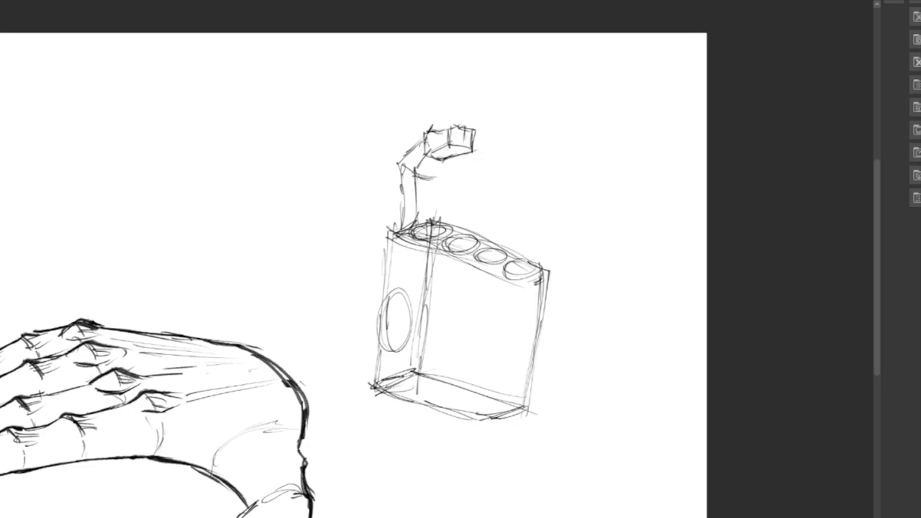
{"action": "left_click_drag", "start_coordinate": [399, 171], "coordinate": [397, 230]}
{"action": "left_click_drag", "start_coordinate": [402, 190], "coordinate": [400, 231]}
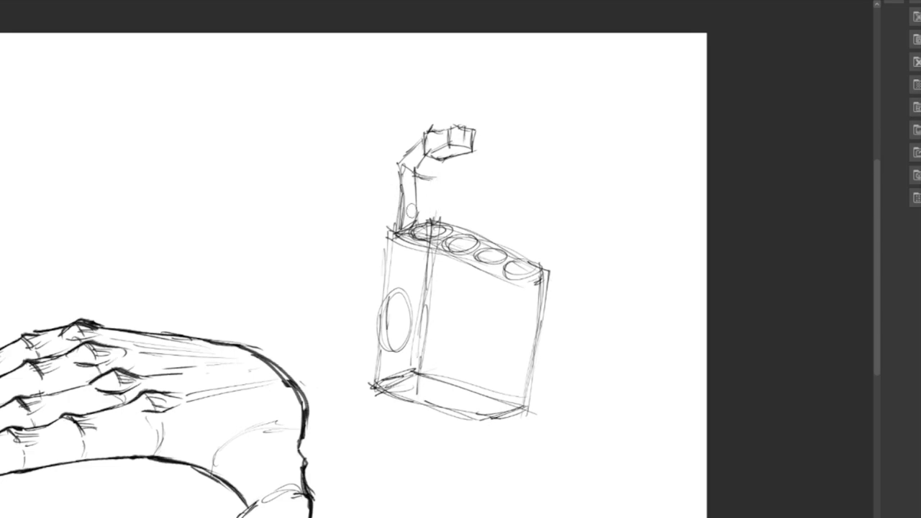
{"action": "mouse_move", "coordinate": [440, 179]}
{"action": "left_mouse_down"}
{"action": "mouse_move", "coordinate": [432, 164]}
{"action": "mouse_move", "coordinate": [444, 167]}
{"action": "mouse_move", "coordinate": [431, 180]}
{"action": "mouse_move", "coordinate": [416, 174]}
{"action": "mouse_move", "coordinate": [439, 226]}
{"action": "mouse_move", "coordinate": [419, 234]}
{"action": "left_mouse_up"}
{"action": "left_click_drag", "start_coordinate": [400, 188], "coordinate": [403, 229]}
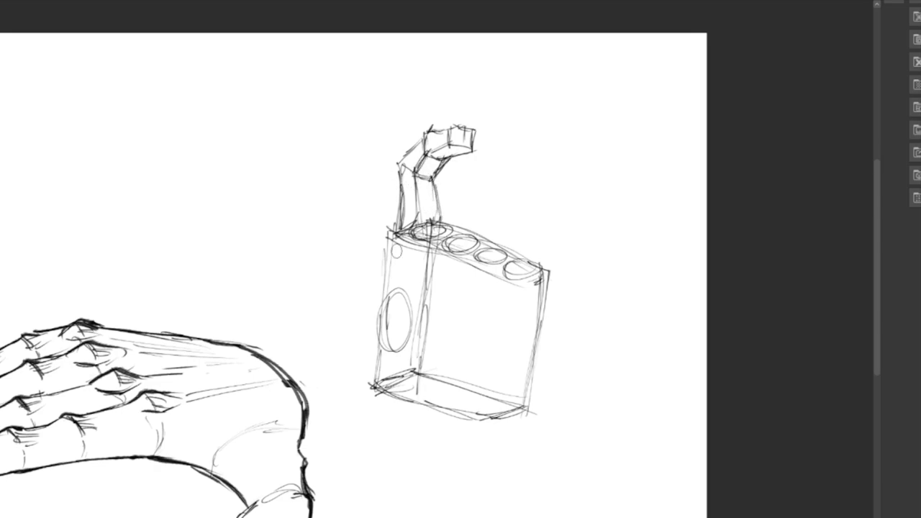
{"action": "mouse_move", "coordinate": [405, 199]}
{"action": "left_mouse_down"}
{"action": "mouse_move", "coordinate": [404, 217]}
{"action": "mouse_move", "coordinate": [401, 187]}
{"action": "left_mouse_up"}
{"action": "key", "text": "ctrl+z"}
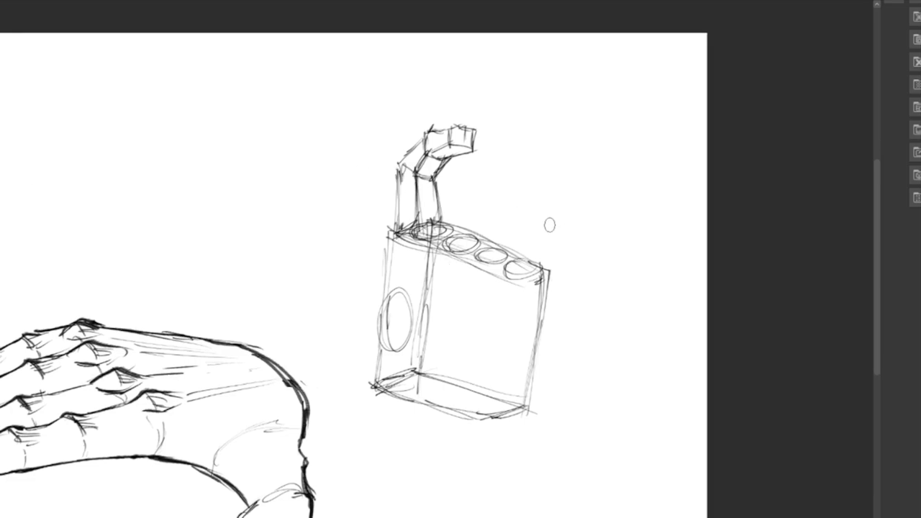
Build the middle finger from three connected boxes leaning outward from the second socket
{"action": "mouse_move", "coordinate": [451, 209]}
{"action": "left_mouse_down"}
{"action": "mouse_move", "coordinate": [453, 228]}
{"action": "mouse_move", "coordinate": [465, 172]}
{"action": "mouse_move", "coordinate": [490, 180]}
{"action": "mouse_move", "coordinate": [488, 196]}
{"action": "mouse_move", "coordinate": [477, 191]}
{"action": "mouse_move", "coordinate": [491, 196]}
{"action": "mouse_move", "coordinate": [481, 232]}
{"action": "left_mouse_up"}
{"action": "left_click_drag", "start_coordinate": [473, 194], "coordinate": [458, 232]}
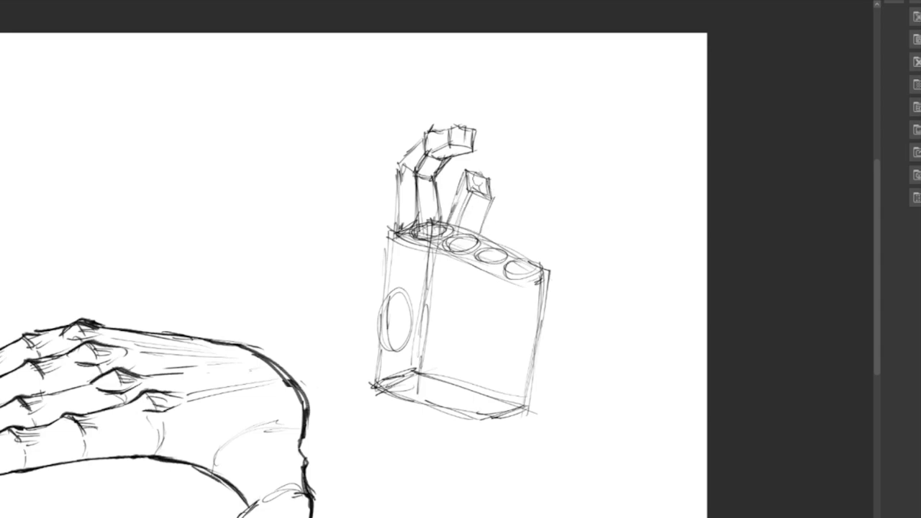
{"action": "mouse_move", "coordinate": [461, 178]}
{"action": "left_mouse_down"}
{"action": "mouse_move", "coordinate": [489, 140]}
{"action": "mouse_move", "coordinate": [509, 142]}
{"action": "mouse_move", "coordinate": [514, 165]}
{"action": "mouse_move", "coordinate": [490, 170]}
{"action": "mouse_move", "coordinate": [511, 167]}
{"action": "mouse_move", "coordinate": [475, 193]}
{"action": "mouse_move", "coordinate": [493, 195]}
{"action": "left_mouse_up"}
{"action": "mouse_move", "coordinate": [486, 163]}
{"action": "left_mouse_down"}
{"action": "mouse_move", "coordinate": [511, 171]}
{"action": "mouse_move", "coordinate": [493, 194]}
{"action": "mouse_move", "coordinate": [507, 177]}
{"action": "left_mouse_up"}
{"action": "left_click_drag", "start_coordinate": [487, 143], "coordinate": [510, 148]}
{"action": "mouse_move", "coordinate": [511, 147]}
{"action": "left_mouse_down"}
{"action": "mouse_move", "coordinate": [514, 173]}
{"action": "mouse_move", "coordinate": [505, 124]}
{"action": "mouse_move", "coordinate": [529, 154]}
{"action": "mouse_move", "coordinate": [486, 166]}
{"action": "left_mouse_up"}
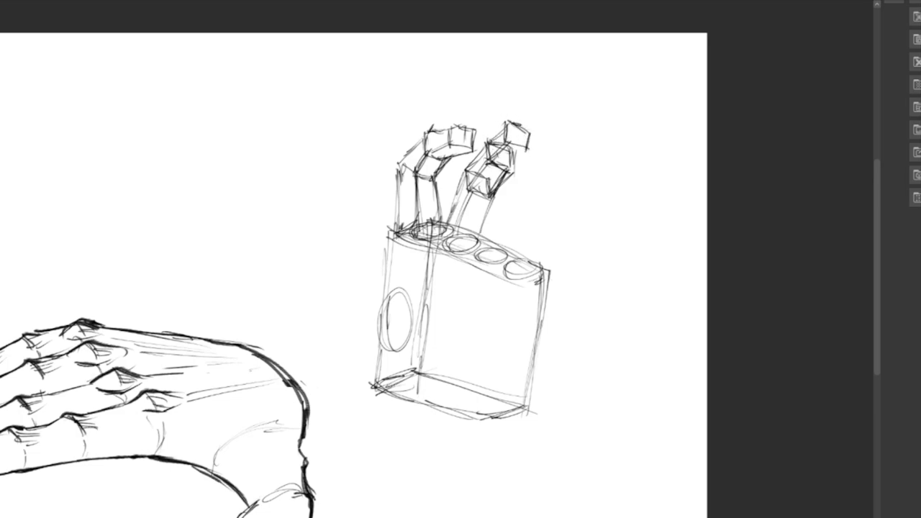
{"action": "mouse_move", "coordinate": [504, 129]}
{"action": "left_mouse_down"}
{"action": "mouse_move", "coordinate": [527, 151]}
{"action": "mouse_move", "coordinate": [509, 167]}
{"action": "left_mouse_up"}
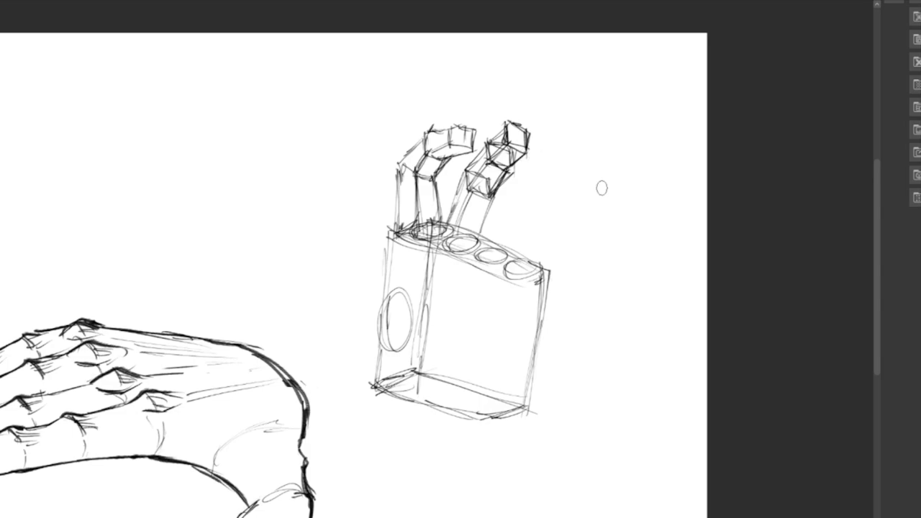
Build the ring finger from the third socket with a foreshortened base box and curled boxes above it
{"action": "left_click_drag", "start_coordinate": [498, 226], "coordinate": [478, 245]}
{"action": "mouse_move", "coordinate": [503, 214]}
{"action": "left_mouse_down"}
{"action": "mouse_move", "coordinate": [518, 216]}
{"action": "mouse_move", "coordinate": [520, 229]}
{"action": "mouse_move", "coordinate": [505, 230]}
{"action": "mouse_move", "coordinate": [520, 214]}
{"action": "mouse_move", "coordinate": [486, 254]}
{"action": "left_mouse_up"}
{"action": "mouse_move", "coordinate": [505, 229]}
{"action": "left_mouse_down"}
{"action": "mouse_move", "coordinate": [524, 237]}
{"action": "mouse_move", "coordinate": [503, 258]}
{"action": "left_mouse_up"}
{"action": "left_click_drag", "start_coordinate": [513, 234], "coordinate": [497, 258]}
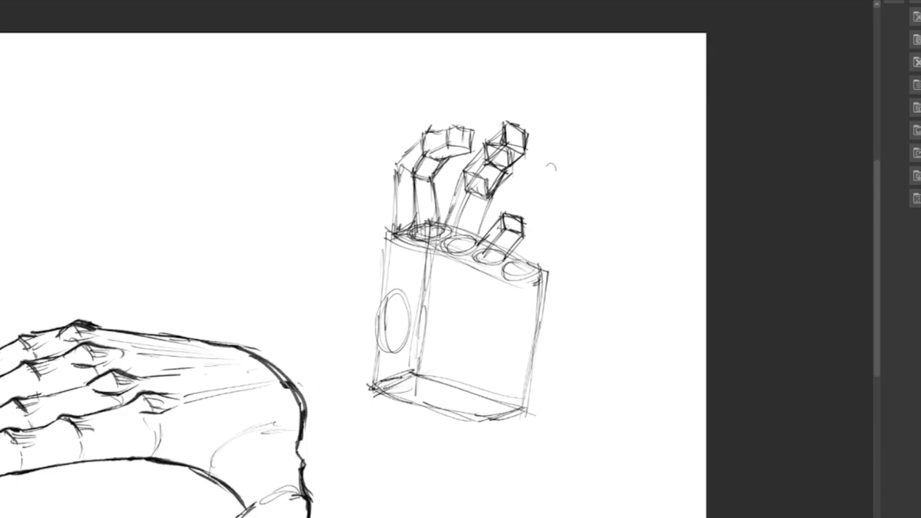
{"action": "mouse_move", "coordinate": [502, 217]}
{"action": "left_mouse_down"}
{"action": "mouse_move", "coordinate": [520, 201]}
{"action": "mouse_move", "coordinate": [524, 221]}
{"action": "mouse_move", "coordinate": [539, 200]}
{"action": "left_mouse_up"}
{"action": "left_click_drag", "start_coordinate": [543, 201], "coordinate": [541, 220]}
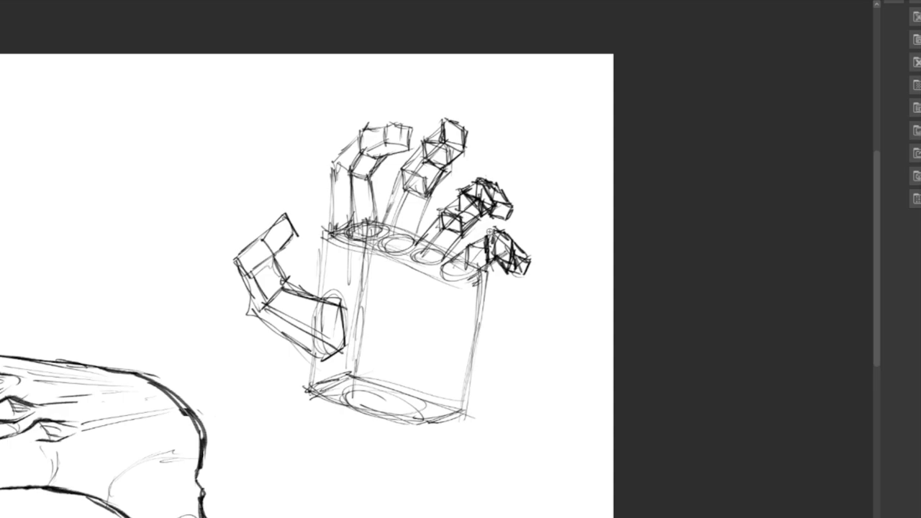
Fade the new hand's construction sketch to light grey
{"action": "left_click_drag", "start_coordinate": [416, 230], "coordinate": [444, 333]}
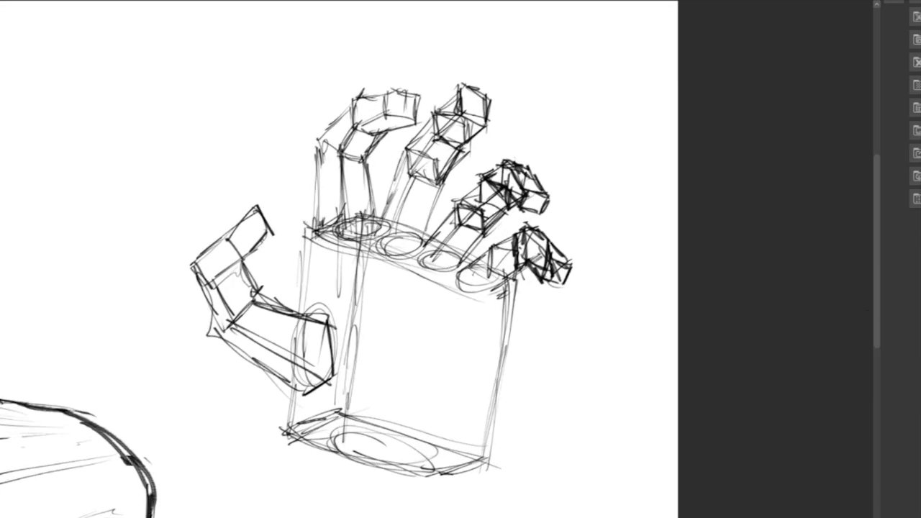
{"action": "key", "text": "3"}
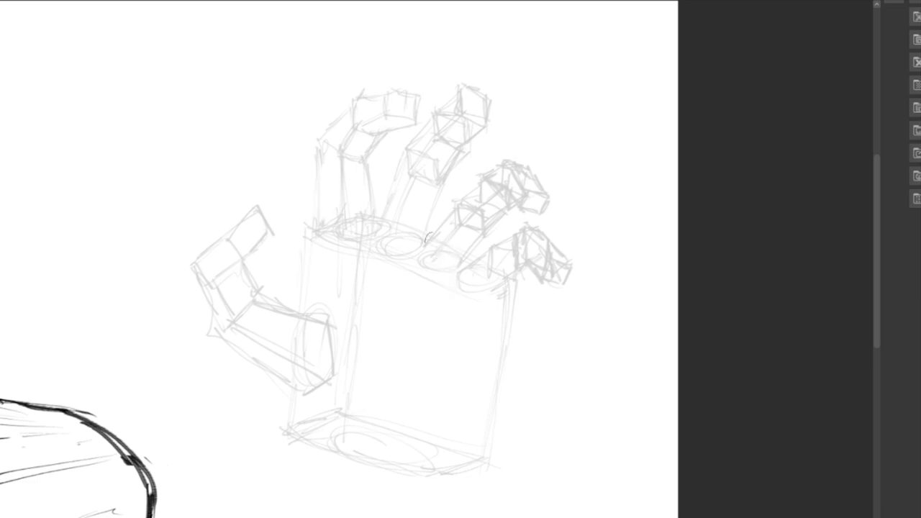
Outline the rounded thumb tip and the thumb's outer edge in dark strokes, undoing the strokes that miss
{"action": "mouse_move", "coordinate": [255, 209]}
{"action": "left_mouse_down"}
{"action": "mouse_move", "coordinate": [267, 229]}
{"action": "mouse_move", "coordinate": [248, 257]}
{"action": "left_mouse_up"}
{"action": "mouse_move", "coordinate": [255, 211]}
{"action": "left_mouse_down"}
{"action": "mouse_move", "coordinate": [241, 222]}
{"action": "mouse_move", "coordinate": [266, 223]}
{"action": "mouse_move", "coordinate": [257, 210]}
{"action": "mouse_move", "coordinate": [267, 230]}
{"action": "mouse_move", "coordinate": [258, 248]}
{"action": "left_mouse_up"}
{"action": "key", "text": "ctrl+z"}
{"action": "mouse_move", "coordinate": [255, 211]}
{"action": "left_mouse_down"}
{"action": "mouse_move", "coordinate": [195, 265]}
{"action": "mouse_move", "coordinate": [209, 299]}
{"action": "left_mouse_up"}
{"action": "key", "text": "ctrl+z"}
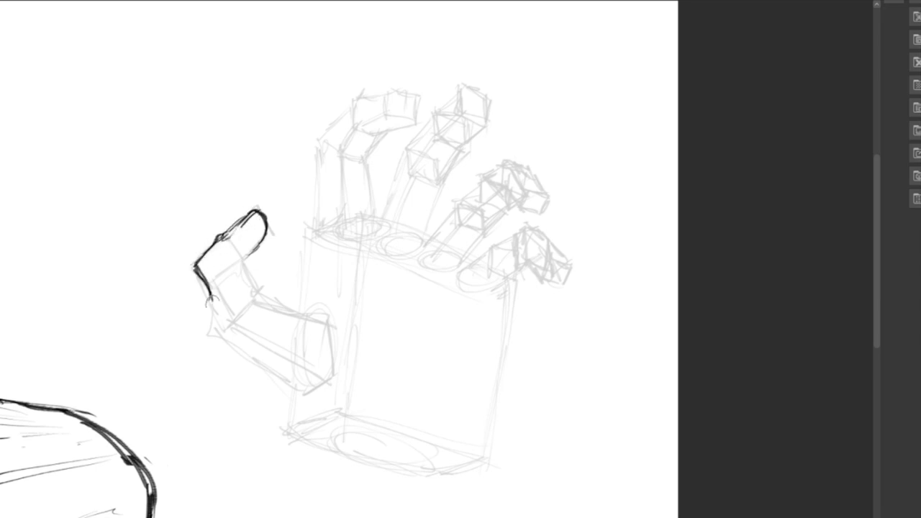
Draw the thumb's inner edge toward the palm and continue its outer edge past the lower joint
{"action": "mouse_move", "coordinate": [254, 252]}
{"action": "left_mouse_down"}
{"action": "mouse_move", "coordinate": [228, 273]}
{"action": "mouse_move", "coordinate": [257, 291]}
{"action": "left_mouse_up"}
{"action": "mouse_move", "coordinate": [205, 282]}
{"action": "left_mouse_down"}
{"action": "mouse_move", "coordinate": [220, 330]}
{"action": "mouse_move", "coordinate": [247, 355]}
{"action": "left_mouse_up"}
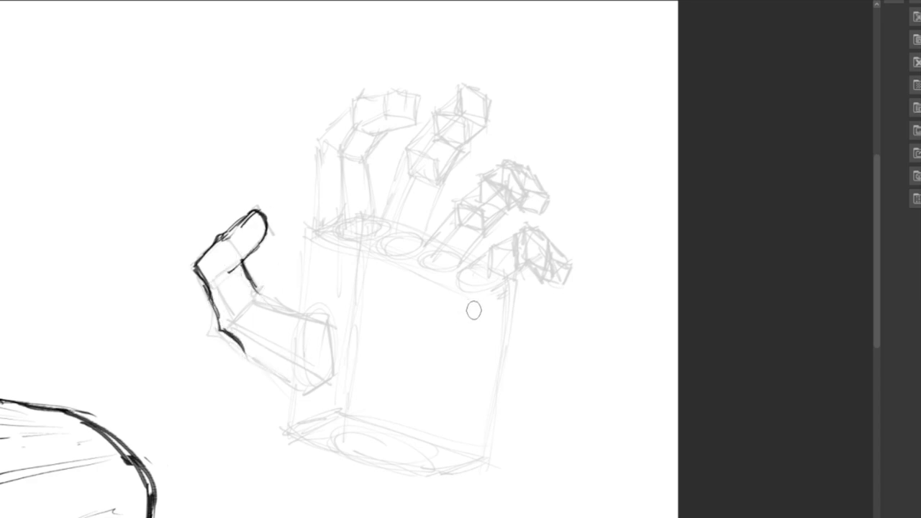
{"action": "left_click_drag", "start_coordinate": [255, 294], "coordinate": [317, 313]}
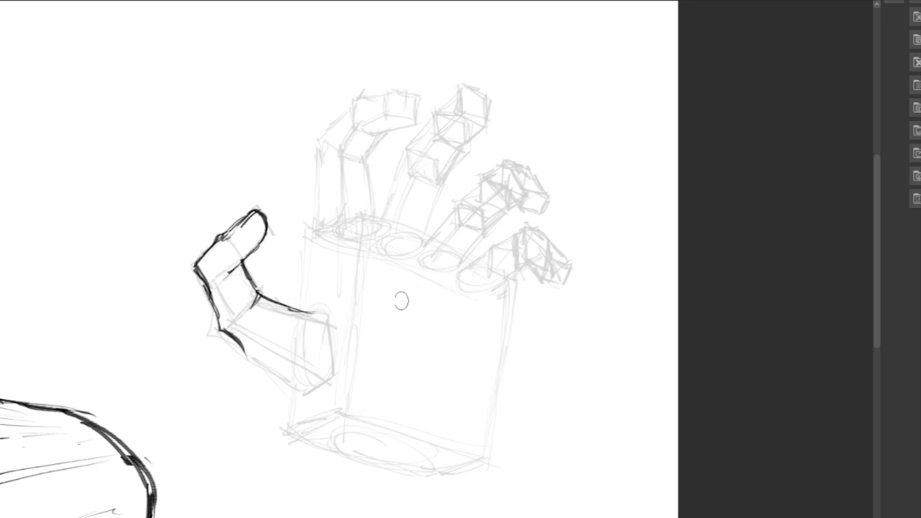
{"action": "left_click_drag", "start_coordinate": [225, 327], "coordinate": [275, 386]}
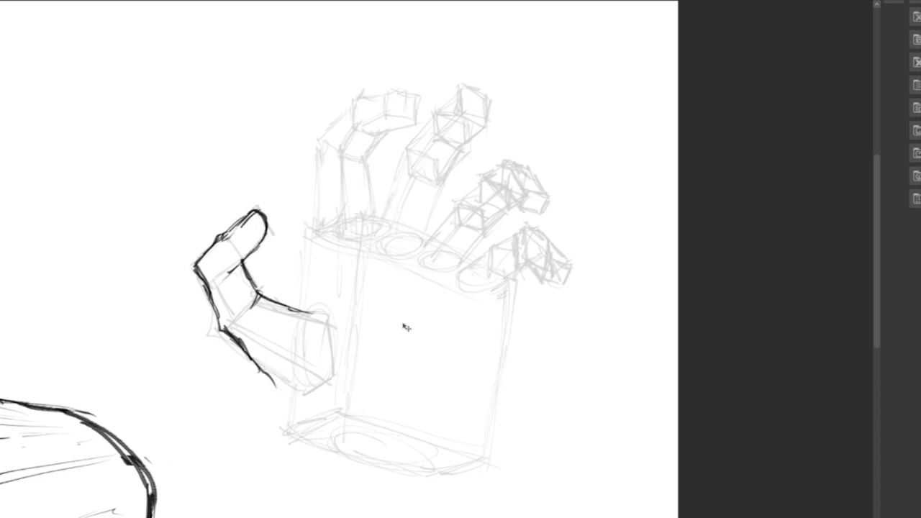
Shift the thumb outline slightly right and down, and extend its upper line into the palm
{"action": "left_click_drag", "start_coordinate": [298, 384], "coordinate": [310, 389]}
{"action": "key", "text": "Return"}
{"action": "left_click_drag", "start_coordinate": [309, 317], "coordinate": [372, 321]}
{"action": "key", "text": "ctrl+z"}
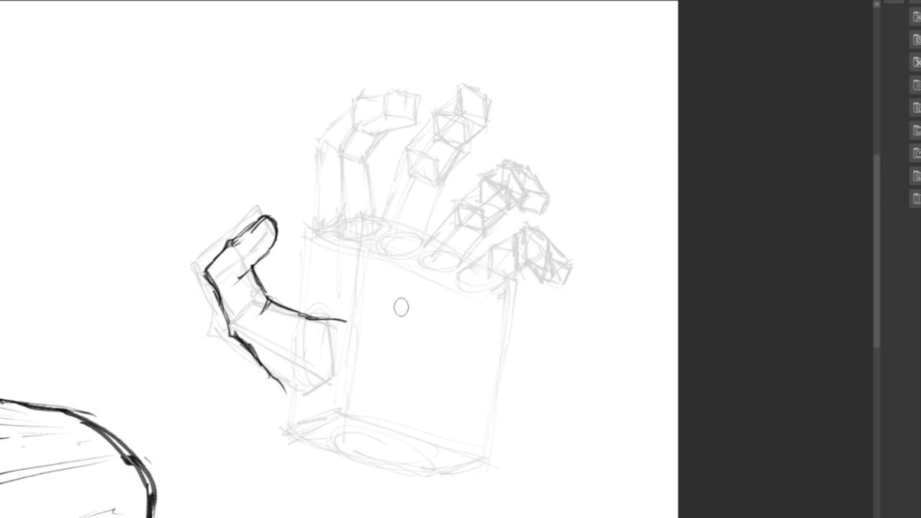
Draw the curved thumb mound and web folds in the palm and continue the thumb's outer edge to the wrist
{"action": "mouse_move", "coordinate": [355, 329]}
{"action": "left_mouse_down"}
{"action": "mouse_move", "coordinate": [372, 335]}
{"action": "mouse_move", "coordinate": [406, 406]}
{"action": "left_mouse_up"}
{"action": "left_click_drag", "start_coordinate": [305, 316], "coordinate": [341, 304]}
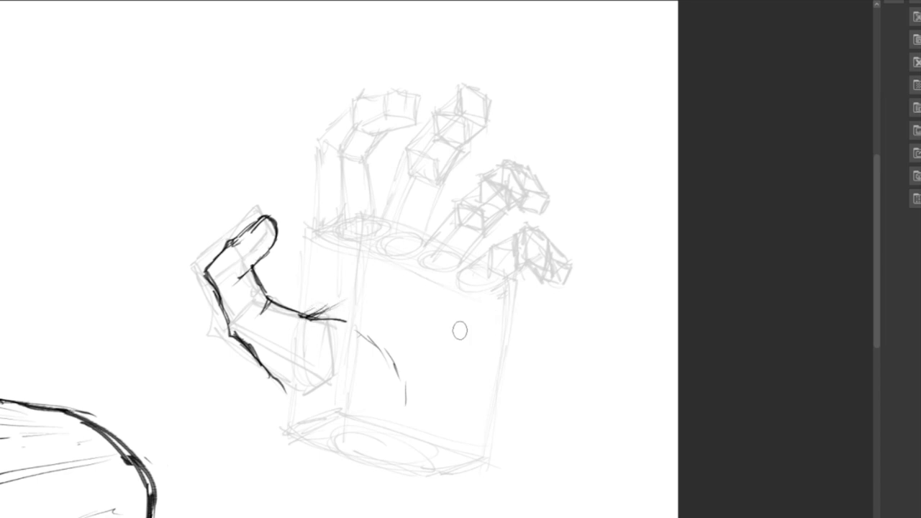
{"action": "left_click_drag", "start_coordinate": [414, 398], "coordinate": [415, 412]}
{"action": "left_click_drag", "start_coordinate": [275, 378], "coordinate": [307, 431]}
{"action": "mouse_move", "coordinate": [345, 321]}
{"action": "left_mouse_down"}
{"action": "mouse_move", "coordinate": [392, 361]}
{"action": "mouse_move", "coordinate": [416, 430]}
{"action": "left_mouse_up"}
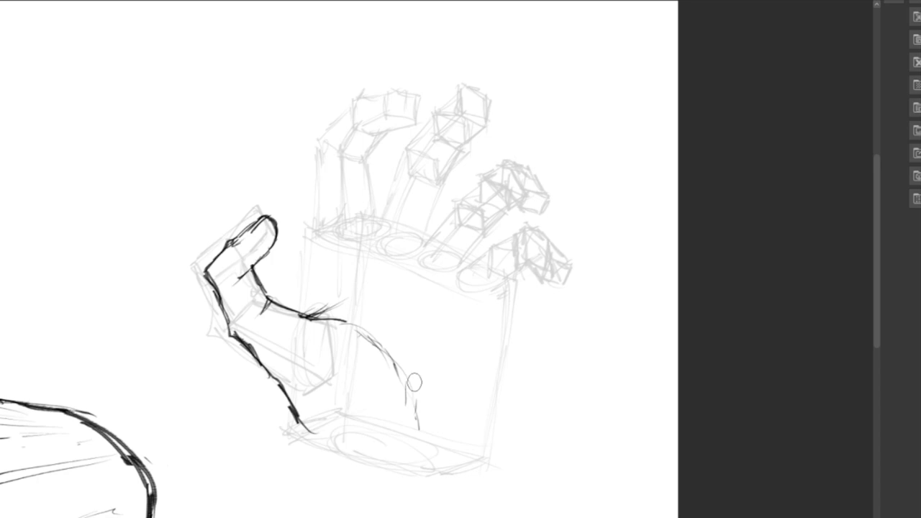
Outline the bent index finger over its boxes and start the palm's side edge below its knuckle
{"action": "mouse_move", "coordinate": [354, 104]}
{"action": "left_mouse_down"}
{"action": "mouse_move", "coordinate": [410, 92]}
{"action": "mouse_move", "coordinate": [412, 115]}
{"action": "mouse_move", "coordinate": [400, 126]}
{"action": "mouse_move", "coordinate": [362, 128]}
{"action": "mouse_move", "coordinate": [343, 113]}
{"action": "mouse_move", "coordinate": [319, 179]}
{"action": "left_mouse_up"}
{"action": "mouse_move", "coordinate": [394, 92]}
{"action": "left_mouse_down"}
{"action": "mouse_move", "coordinate": [417, 96]}
{"action": "mouse_move", "coordinate": [412, 122]}
{"action": "mouse_move", "coordinate": [368, 142]}
{"action": "mouse_move", "coordinate": [363, 161]}
{"action": "mouse_move", "coordinate": [341, 153]}
{"action": "mouse_move", "coordinate": [370, 212]}
{"action": "left_mouse_up"}
{"action": "left_click_drag", "start_coordinate": [318, 159], "coordinate": [318, 216]}
{"action": "left_click_drag", "start_coordinate": [316, 217], "coordinate": [312, 282]}
{"action": "left_click_drag", "start_coordinate": [319, 243], "coordinate": [312, 296]}
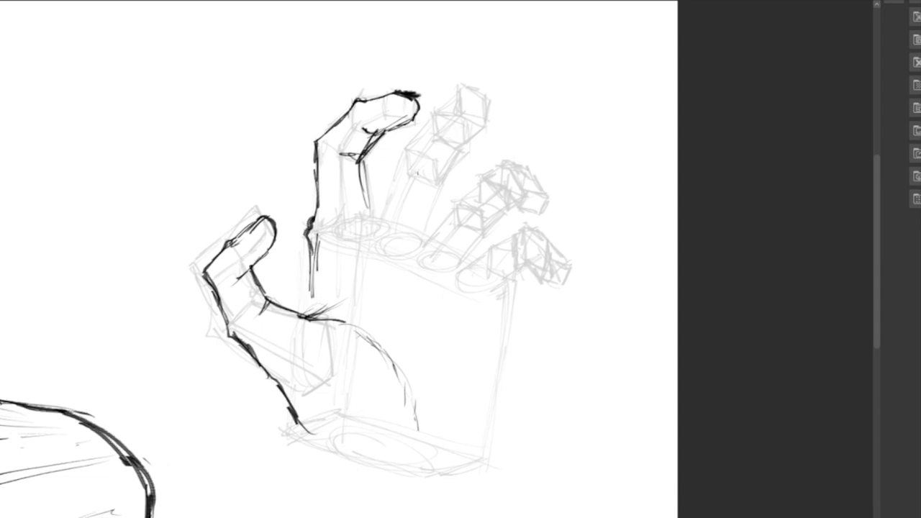
Undo the last palm edge strokes and redraw the edge from the index knuckle down to the thumb web
{"action": "key", "text": "ctrl+z"}
{"action": "key", "text": "ctrl+z"}
{"action": "key", "text": "ctrl+z"}
{"action": "left_click_drag", "start_coordinate": [311, 247], "coordinate": [313, 296]}
{"action": "left_click_drag", "start_coordinate": [312, 252], "coordinate": [312, 298]}
{"action": "left_click_drag", "start_coordinate": [312, 219], "coordinate": [312, 298]}
{"action": "left_click_drag", "start_coordinate": [311, 252], "coordinate": [311, 314]}
{"action": "left_click_drag", "start_coordinate": [313, 284], "coordinate": [308, 316]}
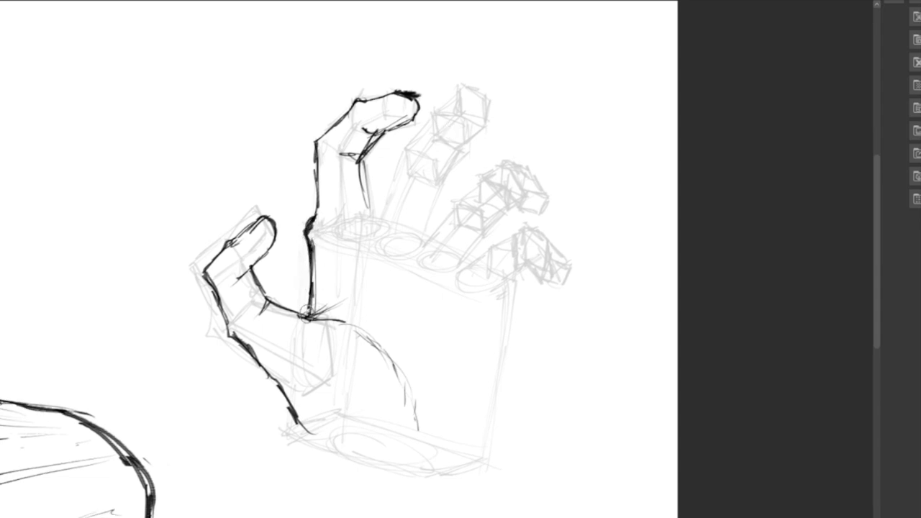
Thin the line at the index knuckle and extend the index finger's inner edge down to its socket
{"action": "mouse_move", "coordinate": [307, 234]}
{"action": "left_mouse_down"}
{"action": "mouse_move", "coordinate": [310, 221]}
{"action": "mouse_move", "coordinate": [311, 249]}
{"action": "left_mouse_up"}
{"action": "mouse_move", "coordinate": [316, 213]}
{"action": "left_mouse_down"}
{"action": "mouse_move", "coordinate": [307, 233]}
{"action": "mouse_move", "coordinate": [307, 317]}
{"action": "left_mouse_up"}
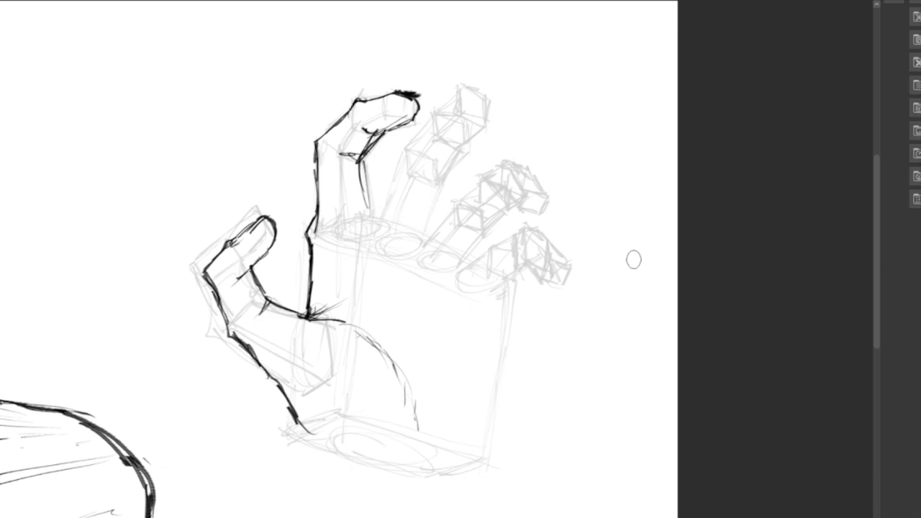
{"action": "left_click_drag", "start_coordinate": [359, 173], "coordinate": [366, 230]}
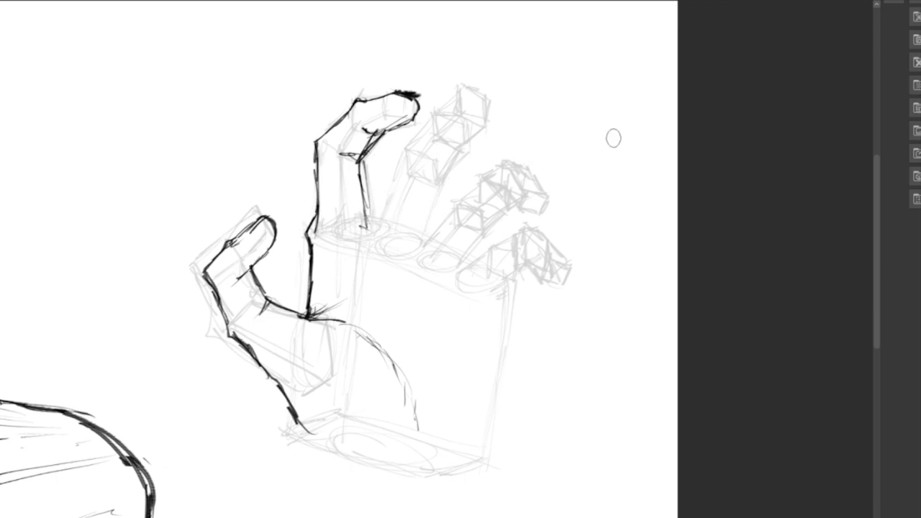
Outline the middle, ring and little fingers over their boxes and draw the palm's outer edge down to the wrist
{"action": "mouse_move", "coordinate": [460, 87]}
{"action": "left_mouse_down"}
{"action": "mouse_move", "coordinate": [433, 113]}
{"action": "mouse_move", "coordinate": [462, 86]}
{"action": "mouse_move", "coordinate": [483, 102]}
{"action": "mouse_move", "coordinate": [480, 125]}
{"action": "mouse_move", "coordinate": [463, 146]}
{"action": "mouse_move", "coordinate": [427, 118]}
{"action": "mouse_move", "coordinate": [383, 196]}
{"action": "left_mouse_up"}
{"action": "left_click_drag", "start_coordinate": [459, 139], "coordinate": [447, 154]}
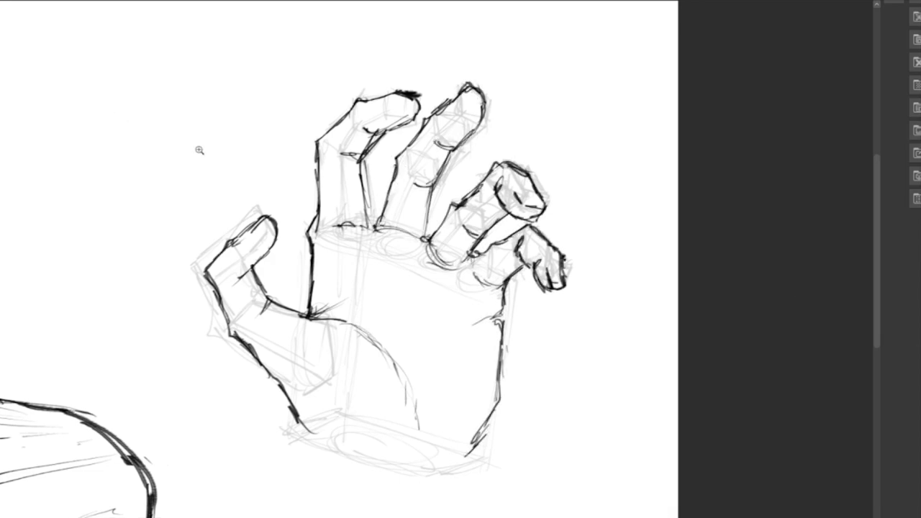
{"action": "left_click", "coordinate": [438, 287], "text": "alt"}
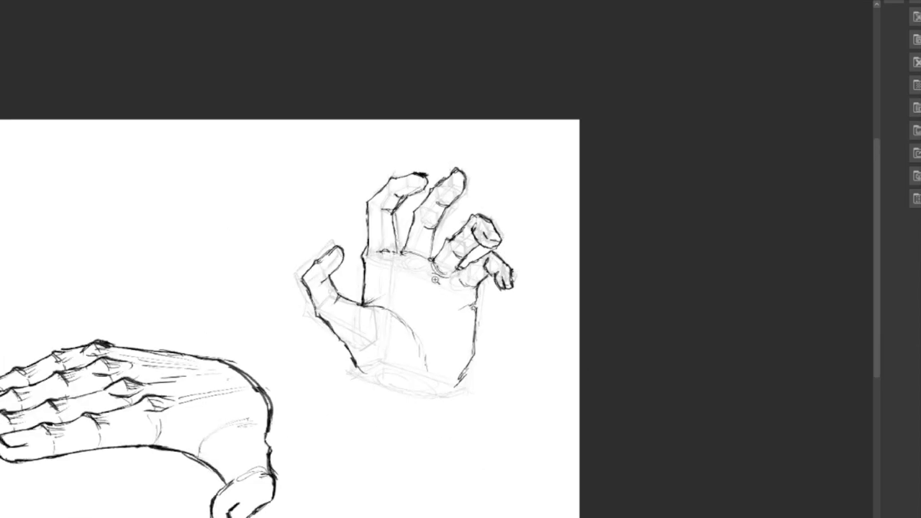
Add short crease marks at the joints of the thumb, index and middle fingers
{"action": "left_click", "coordinate": [419, 386]}
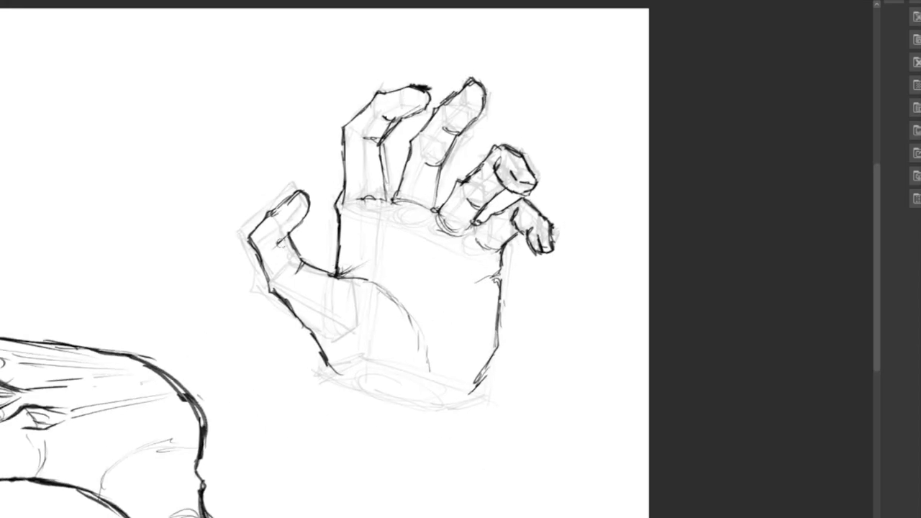
{"action": "left_click_drag", "start_coordinate": [268, 249], "coordinate": [275, 244]}
{"action": "left_click", "coordinate": [504, 246]}
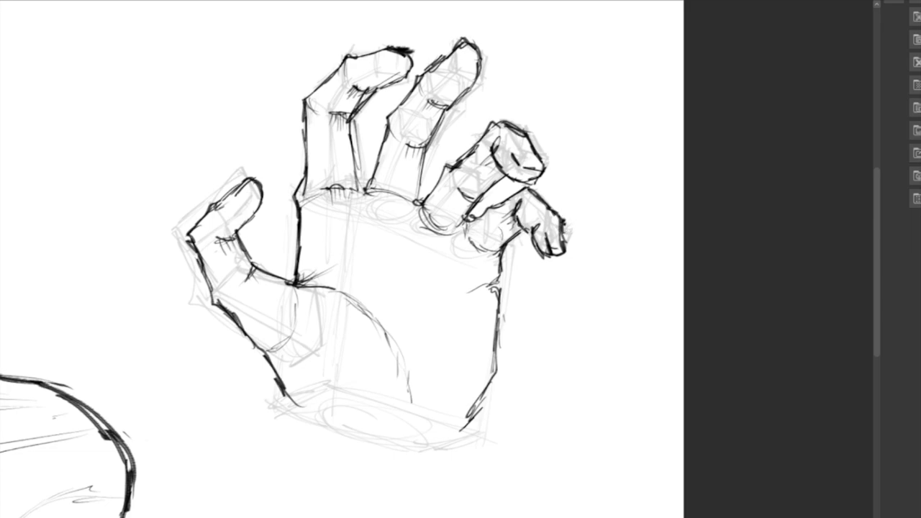
Draw the curved crease lines across the palm from the thumb web and below the fingers to the outer edge
{"action": "left_click_drag", "start_coordinate": [335, 248], "coordinate": [395, 265]}
{"action": "mouse_move", "coordinate": [308, 252]}
{"action": "left_mouse_down"}
{"action": "mouse_move", "coordinate": [333, 248]}
{"action": "mouse_move", "coordinate": [407, 274]}
{"action": "mouse_move", "coordinate": [437, 296]}
{"action": "mouse_move", "coordinate": [427, 293]}
{"action": "mouse_move", "coordinate": [488, 310]}
{"action": "mouse_move", "coordinate": [481, 285]}
{"action": "left_mouse_up"}
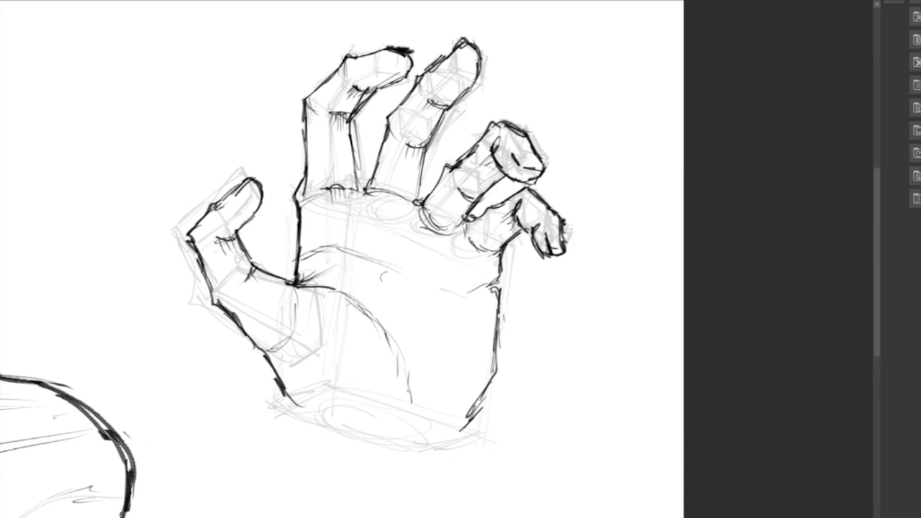
{"action": "mouse_move", "coordinate": [373, 285]}
{"action": "left_mouse_down"}
{"action": "mouse_move", "coordinate": [435, 344]}
{"action": "mouse_move", "coordinate": [450, 385]}
{"action": "left_mouse_up"}
{"action": "left_click_drag", "start_coordinate": [392, 252], "coordinate": [424, 279]}
{"action": "mouse_move", "coordinate": [351, 236]}
{"action": "left_mouse_down"}
{"action": "mouse_move", "coordinate": [439, 286]}
{"action": "mouse_move", "coordinate": [498, 288]}
{"action": "left_mouse_up"}
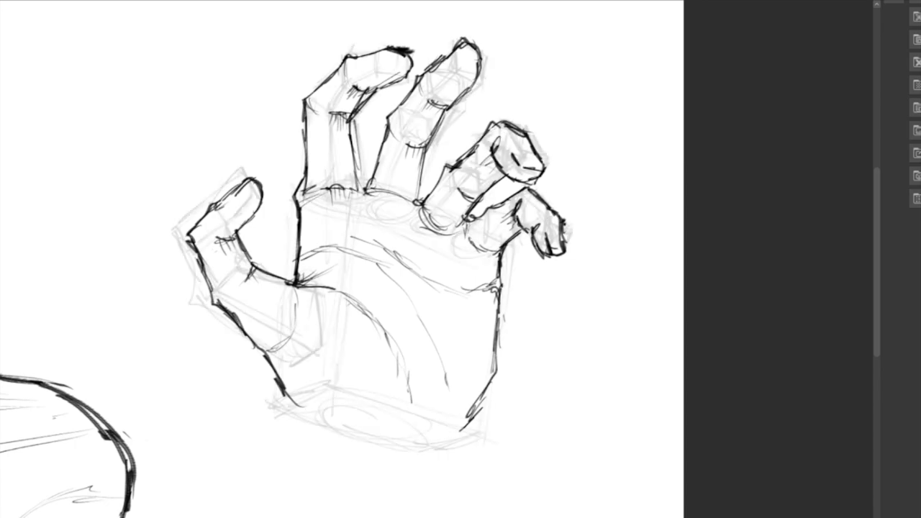
Round the base of the thumb mound into the wrist and add short tendon lines at the wrist's centre
{"action": "left_click_drag", "start_coordinate": [408, 380], "coordinate": [411, 398]}
{"action": "left_click_drag", "start_coordinate": [274, 371], "coordinate": [339, 425]}
{"action": "left_click_drag", "start_coordinate": [281, 385], "coordinate": [339, 434]}
{"action": "mouse_move", "coordinate": [296, 408]}
{"action": "left_mouse_down"}
{"action": "mouse_move", "coordinate": [355, 436]}
{"action": "mouse_move", "coordinate": [410, 431]}
{"action": "mouse_move", "coordinate": [391, 472]}
{"action": "left_mouse_up"}
{"action": "left_click_drag", "start_coordinate": [395, 452], "coordinate": [396, 489]}
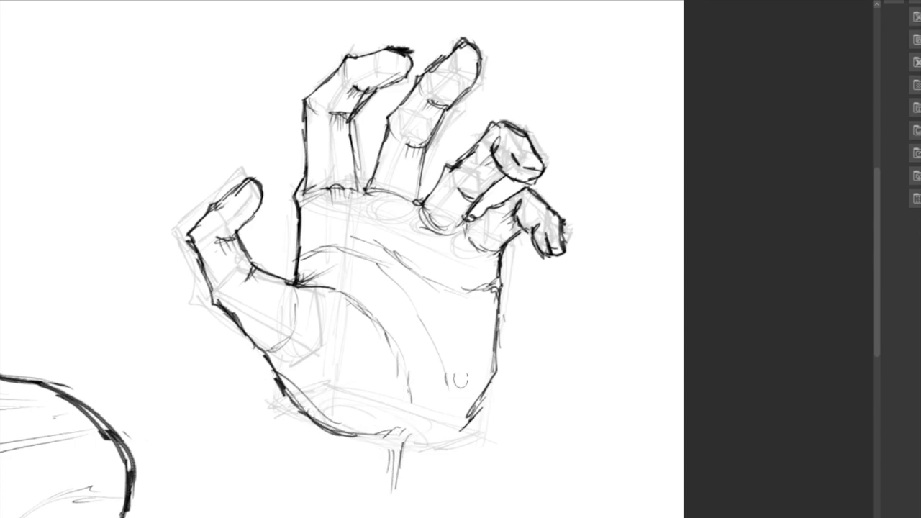
Draw both side edges of the forearm down from the wrist, redoing the stroke on the thumb side
{"action": "left_click_drag", "start_coordinate": [487, 387], "coordinate": [459, 438]}
{"action": "left_click_drag", "start_coordinate": [475, 404], "coordinate": [447, 501]}
{"action": "left_click_drag", "start_coordinate": [304, 401], "coordinate": [316, 511]}
{"action": "mouse_move", "coordinate": [301, 421]}
{"action": "left_mouse_down"}
{"action": "mouse_move", "coordinate": [319, 478]}
{"action": "mouse_move", "coordinate": [310, 509]}
{"action": "left_mouse_up"}
{"action": "key", "text": "ctrl+z"}
{"action": "left_click_drag", "start_coordinate": [312, 433], "coordinate": [312, 516]}
{"action": "left_click_drag", "start_coordinate": [304, 409], "coordinate": [313, 439]}
Delete the faint construction boxes beneath the open hand, keeping only its dark outline
{"action": "left_click_drag", "start_coordinate": [442, 243], "coordinate": [288, 306]}
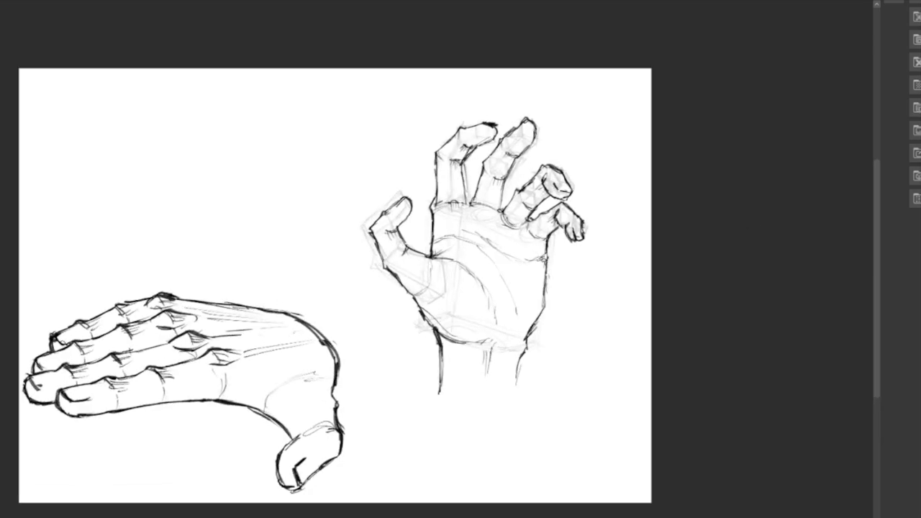
{"action": "key", "text": "Delete"}
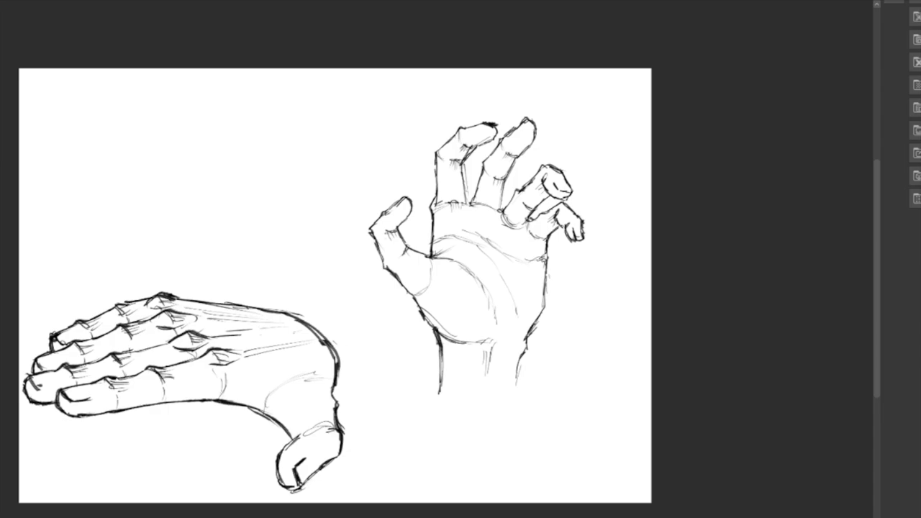
Handwrite the word "FRENCH" in red capitals in the empty space above the lower hand
{"action": "left_click_drag", "start_coordinate": [67, 115], "coordinate": [79, 185]}
{"action": "left_click_drag", "start_coordinate": [44, 137], "coordinate": [103, 108]}
{"action": "mouse_move", "coordinate": [59, 155]}
{"action": "left_mouse_down"}
{"action": "mouse_move", "coordinate": [72, 147]}
{"action": "mouse_move", "coordinate": [103, 169]}
{"action": "left_mouse_up"}
{"action": "left_click_drag", "start_coordinate": [97, 134], "coordinate": [134, 143]}
{"action": "mouse_move", "coordinate": [124, 124]}
{"action": "left_mouse_down"}
{"action": "mouse_move", "coordinate": [146, 108]}
{"action": "mouse_move", "coordinate": [136, 157]}
{"action": "left_mouse_up"}
{"action": "mouse_move", "coordinate": [135, 154]}
{"action": "left_mouse_down"}
{"action": "mouse_move", "coordinate": [154, 149]}
{"action": "mouse_move", "coordinate": [149, 133]}
{"action": "left_mouse_up"}
{"action": "left_click_drag", "start_coordinate": [170, 148], "coordinate": [198, 96]}
{"action": "mouse_move", "coordinate": [219, 96]}
{"action": "left_mouse_down"}
{"action": "mouse_move", "coordinate": [210, 122]}
{"action": "mouse_move", "coordinate": [231, 118]}
{"action": "left_mouse_up"}
{"action": "left_click_drag", "start_coordinate": [239, 85], "coordinate": [242, 116]}
Handwrite "FRY METHOD" in red capitals on a second line beneath "FRENCH"
{"action": "left_click_drag", "start_coordinate": [89, 222], "coordinate": [79, 263]}
{"action": "left_click_drag", "start_coordinate": [81, 229], "coordinate": [109, 204]}
{"action": "left_click_drag", "start_coordinate": [82, 247], "coordinate": [94, 242]}
{"action": "mouse_move", "coordinate": [111, 209]}
{"action": "left_mouse_down"}
{"action": "mouse_move", "coordinate": [108, 245]}
{"action": "mouse_move", "coordinate": [140, 231]}
{"action": "left_mouse_up"}
{"action": "left_click_drag", "start_coordinate": [136, 201], "coordinate": [166, 234]}
{"action": "mouse_move", "coordinate": [203, 207]}
{"action": "left_mouse_down"}
{"action": "mouse_move", "coordinate": [234, 188]}
{"action": "mouse_move", "coordinate": [245, 198]}
{"action": "left_mouse_up"}
{"action": "mouse_move", "coordinate": [242, 164]}
{"action": "left_mouse_down"}
{"action": "mouse_move", "coordinate": [264, 153]}
{"action": "mouse_move", "coordinate": [257, 176]}
{"action": "left_mouse_up"}
{"action": "mouse_move", "coordinate": [249, 197]}
{"action": "left_mouse_down"}
{"action": "mouse_move", "coordinate": [266, 189]}
{"action": "mouse_move", "coordinate": [275, 154]}
{"action": "left_mouse_up"}
{"action": "mouse_move", "coordinate": [277, 155]}
{"action": "left_mouse_down"}
{"action": "mouse_move", "coordinate": [289, 149]}
{"action": "mouse_move", "coordinate": [291, 179]}
{"action": "left_mouse_up"}
{"action": "mouse_move", "coordinate": [308, 140]}
{"action": "left_mouse_down"}
{"action": "mouse_move", "coordinate": [304, 173]}
{"action": "mouse_move", "coordinate": [316, 152]}
{"action": "left_mouse_up"}
{"action": "left_click_drag", "start_coordinate": [325, 139], "coordinate": [341, 154]}
{"action": "left_click_drag", "start_coordinate": [339, 129], "coordinate": [342, 155]}
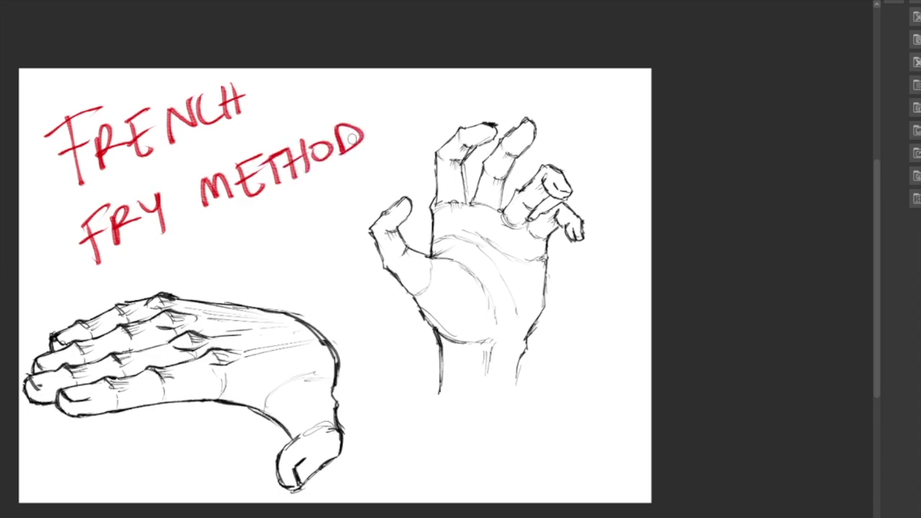